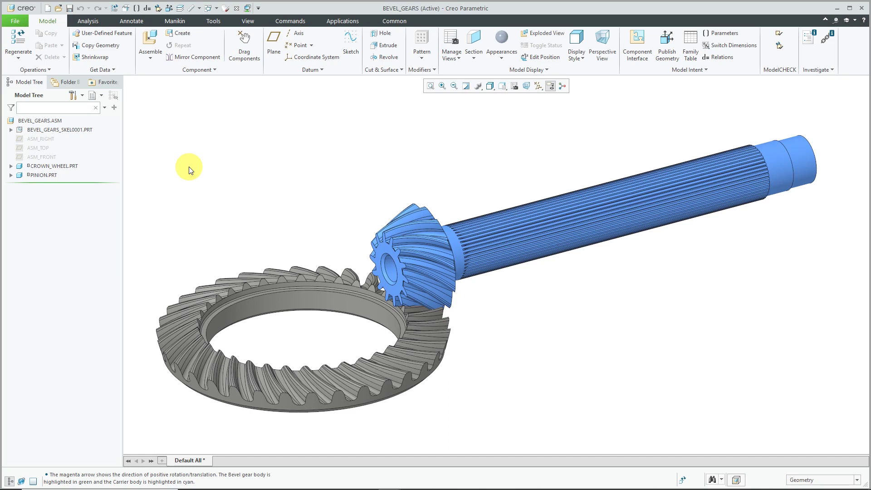
Step: Switch the bevel gear assembly to the Mechanism application and start a new gear pair
left_click(344, 21)
left_click(181, 54)
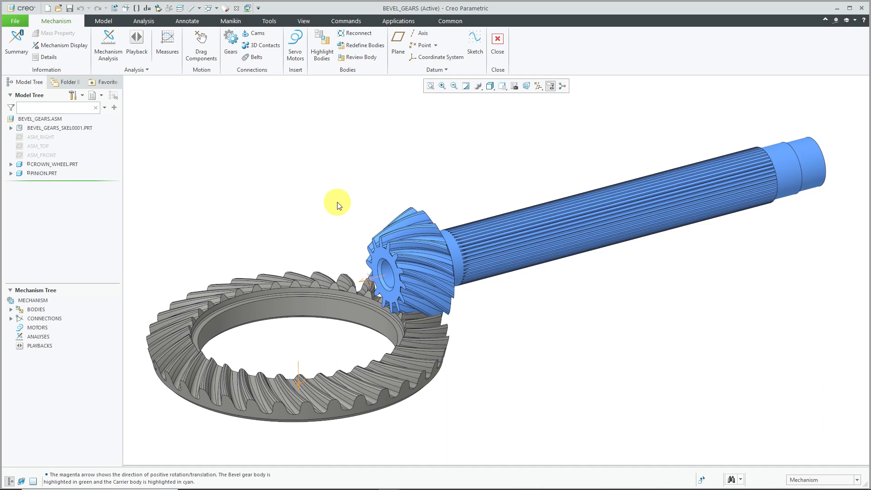
left_click(231, 43)
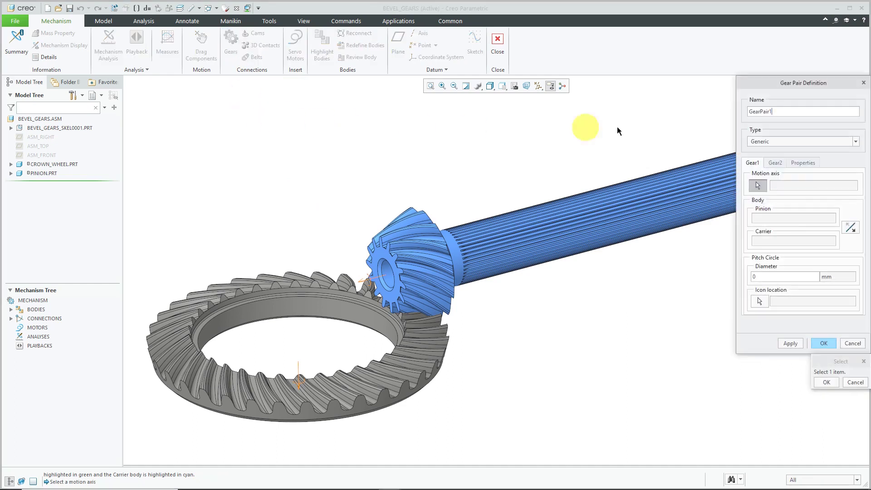
Step: Make GearPair1 a Bevel type with the crown wheel axis as gear 1 and 200 mm pitch diameter
left_click(809, 111)
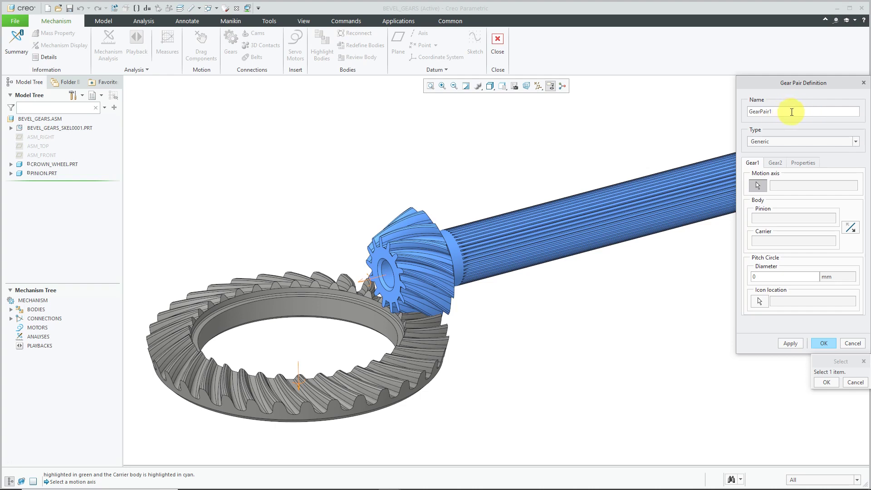
left_click(815, 142)
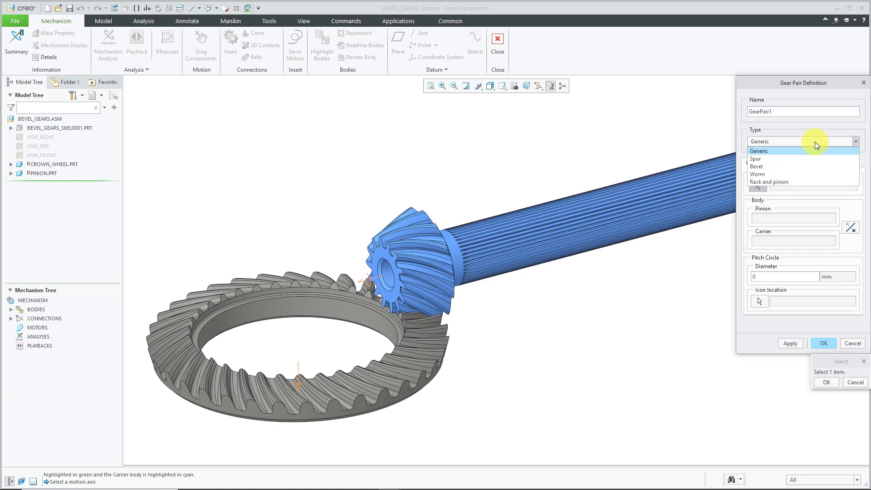
left_click(805, 165)
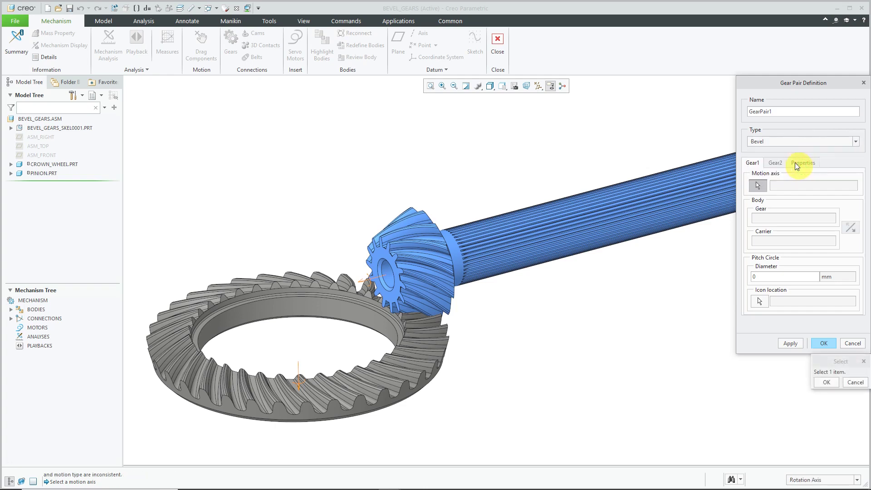
left_click(296, 361)
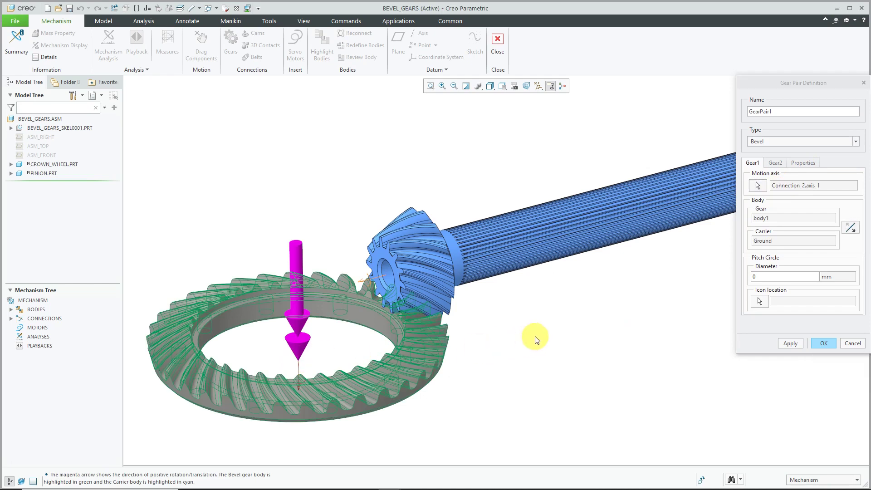
left_click(766, 276)
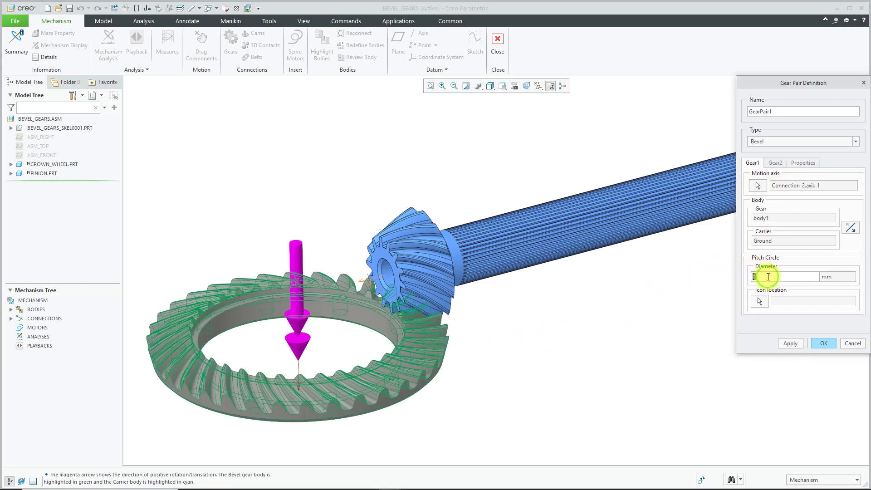
type("200")
Step: Pick the pinion's axis as gear 2 and review the gear pair properties
left_click(779, 163)
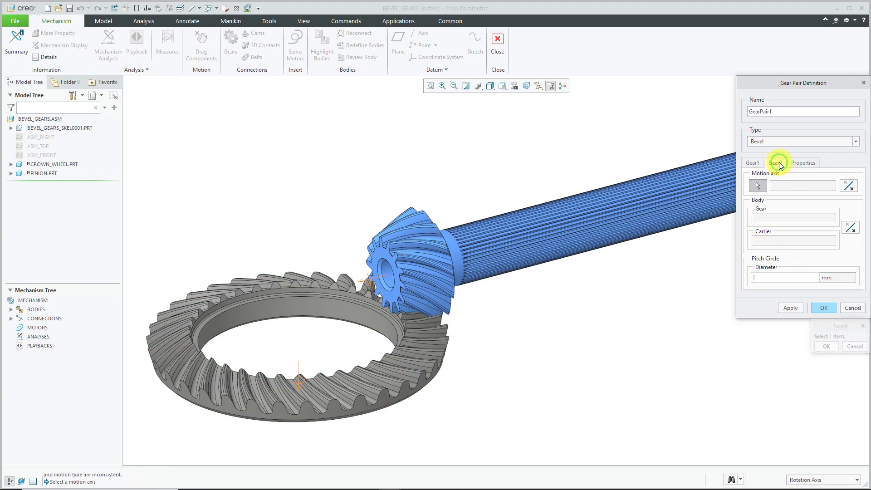
left_click(375, 284)
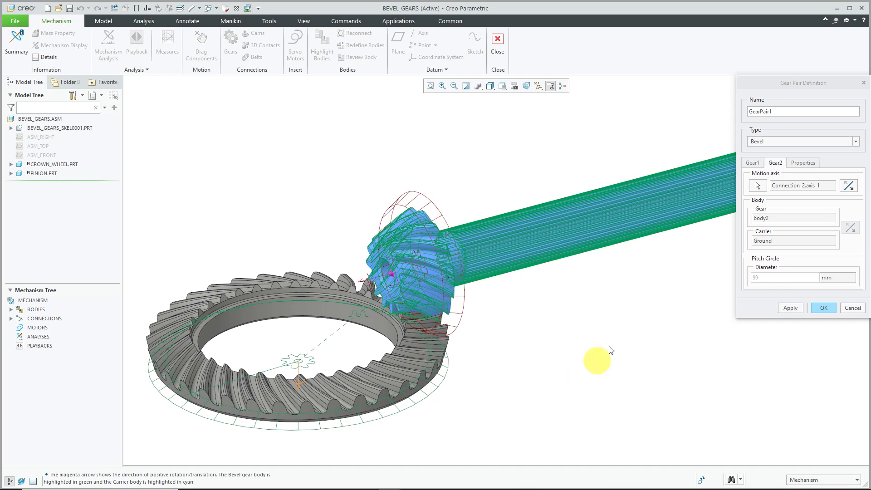
left_click(804, 164)
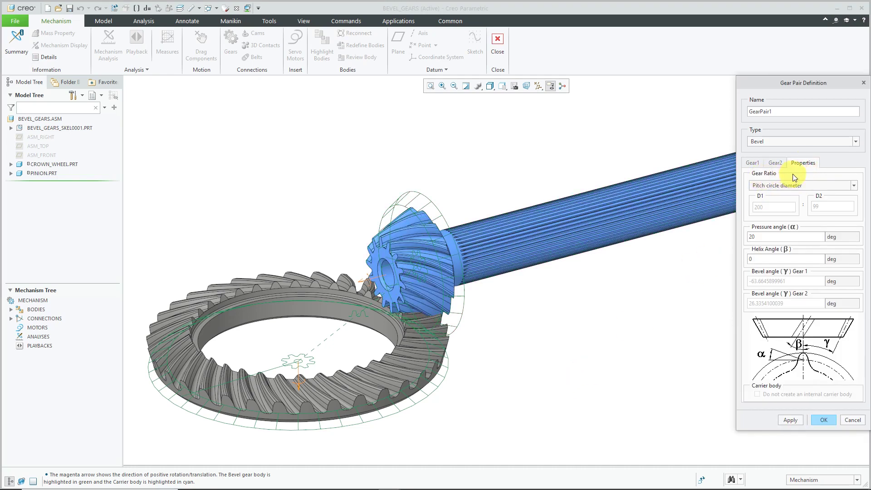
Step: Keep Pitch circle diameter as the gear ratio basis and create GearPair1
left_click(804, 186)
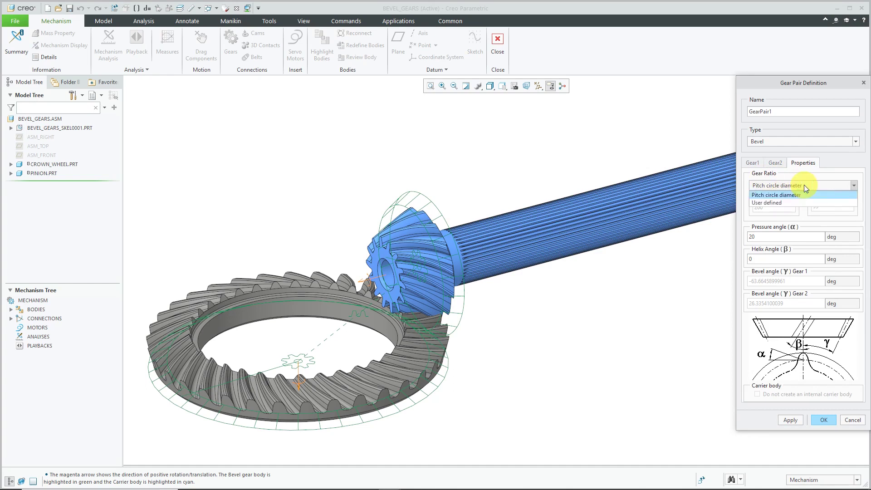
left_click(804, 186)
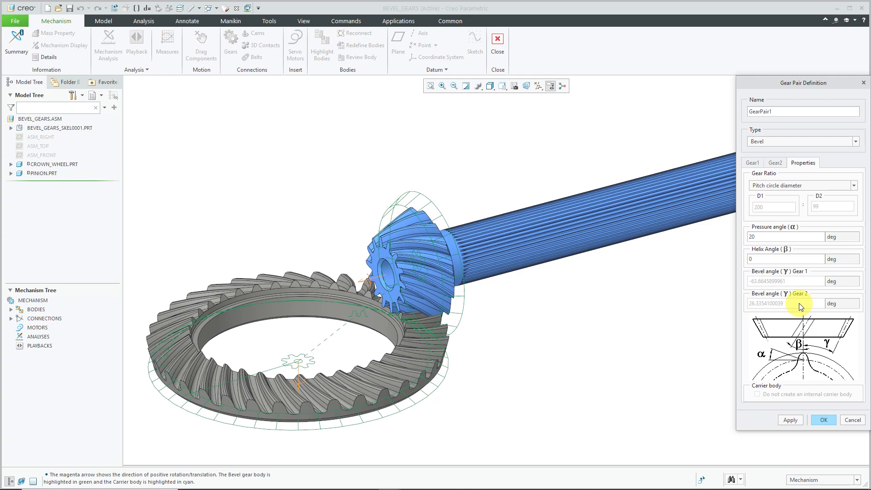
left_click(824, 421)
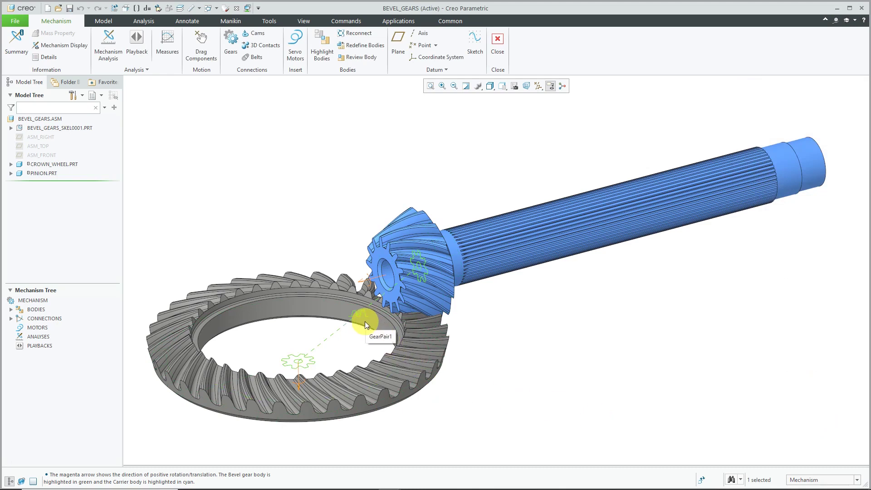
Step: Turn on datum plane display in the model
left_click(539, 88)
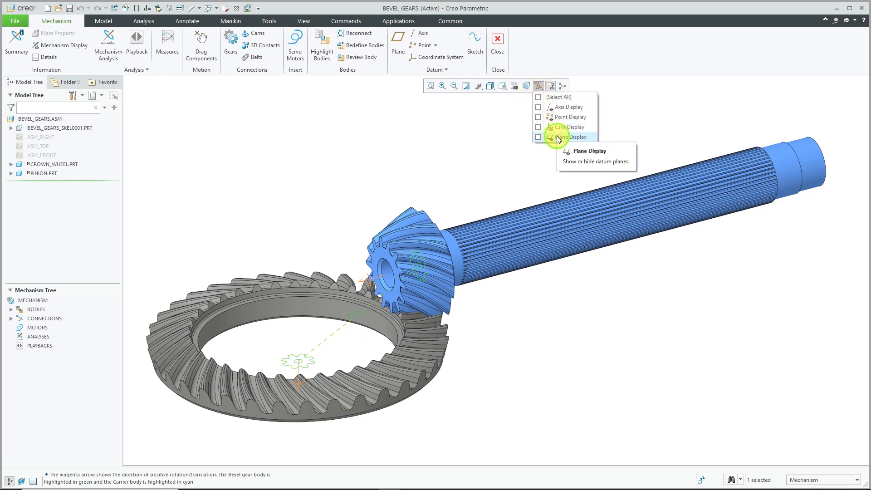
left_click(558, 137)
left_click(398, 194)
Step: Edit GearPair1 to place its pitch circle icon on CROWN_WHEEL:DTM1, reviewing Gear2 and Properties
left_click(365, 311)
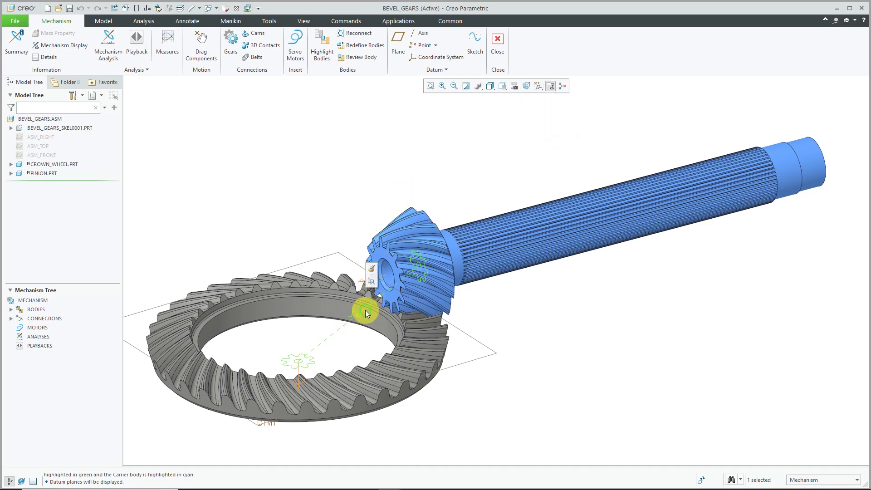
left_click(372, 269)
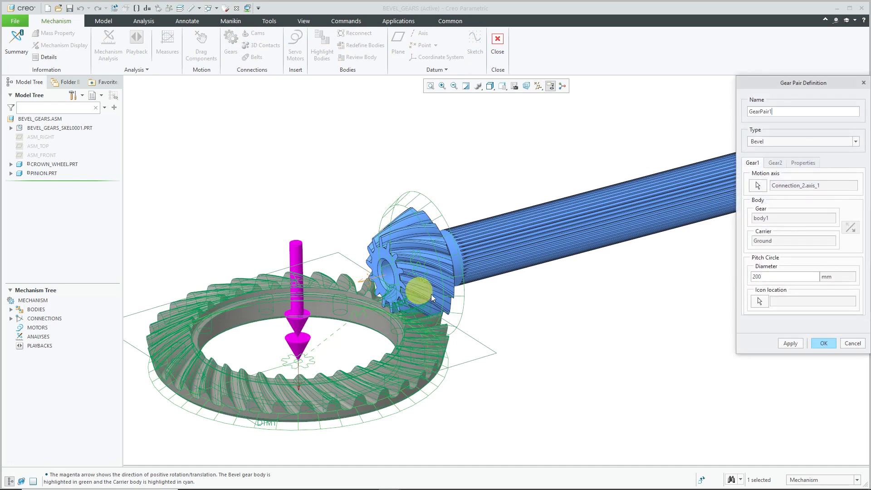
left_click(761, 302)
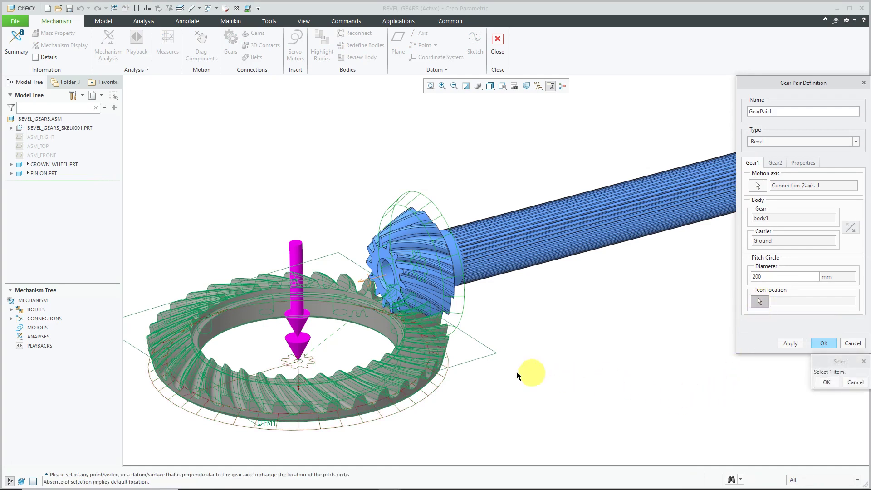
left_click(487, 357)
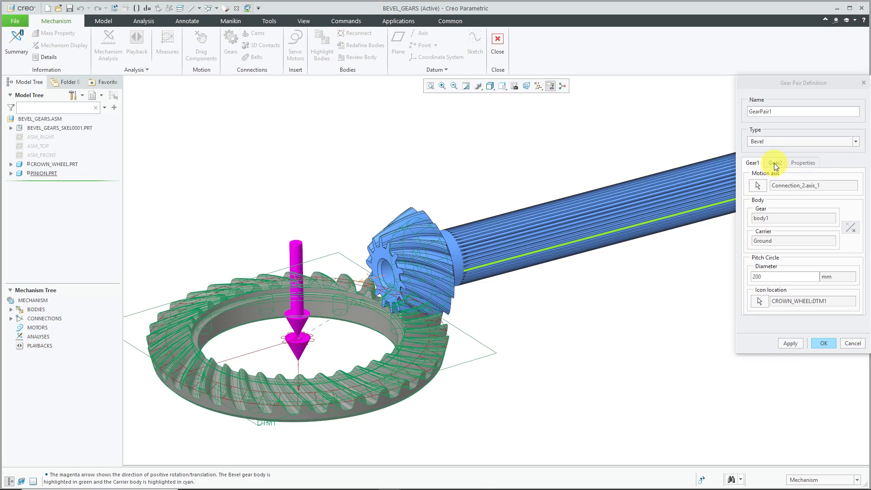
left_click(775, 163)
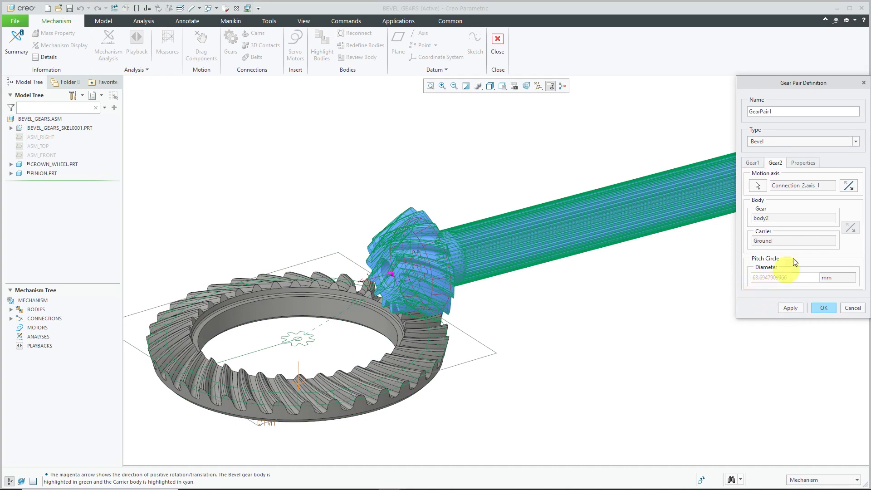
left_click(810, 164)
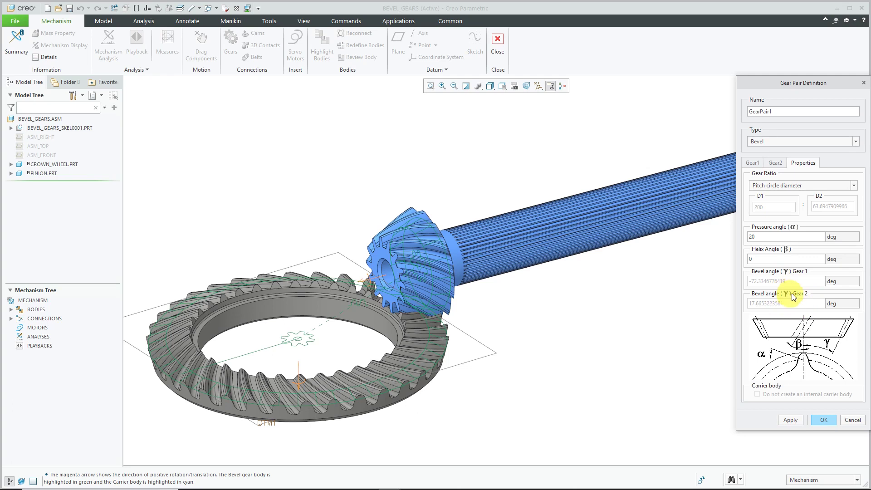
left_click(750, 163)
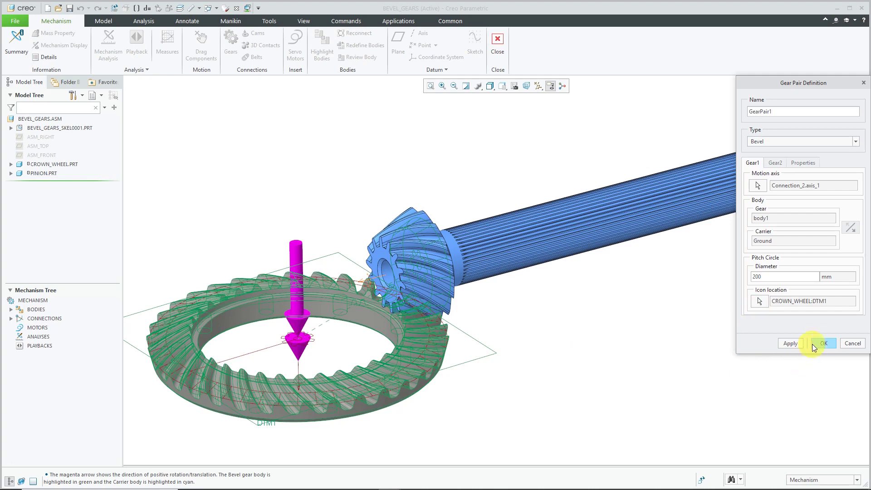
Step: Confirm the GearPair1 edit and hide the datum planes again
left_click(823, 343)
left_click(537, 86)
left_click(554, 137)
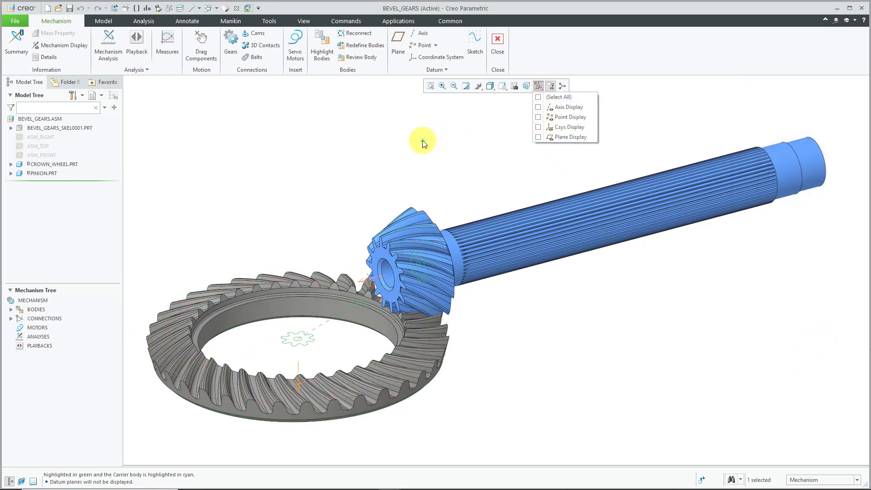
Step: Add a servo motor on the crown wheel joint with angular velocity coefficient A = 360
left_click(301, 364)
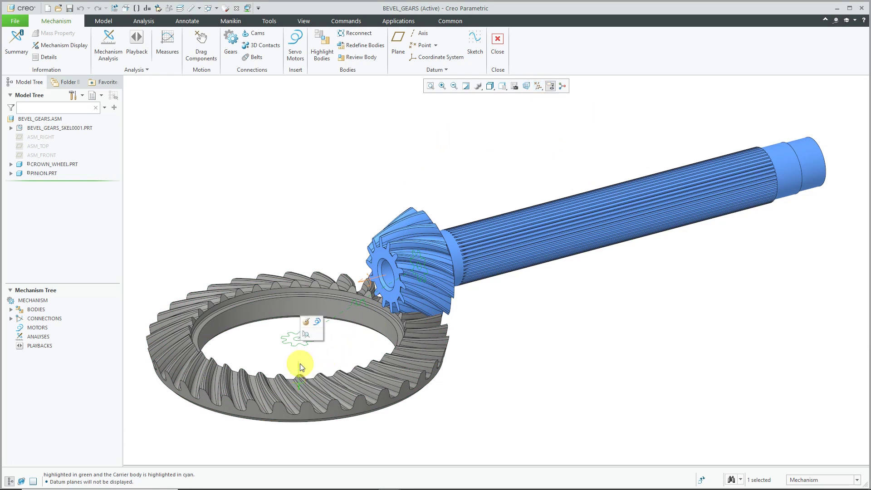
left_click(316, 322)
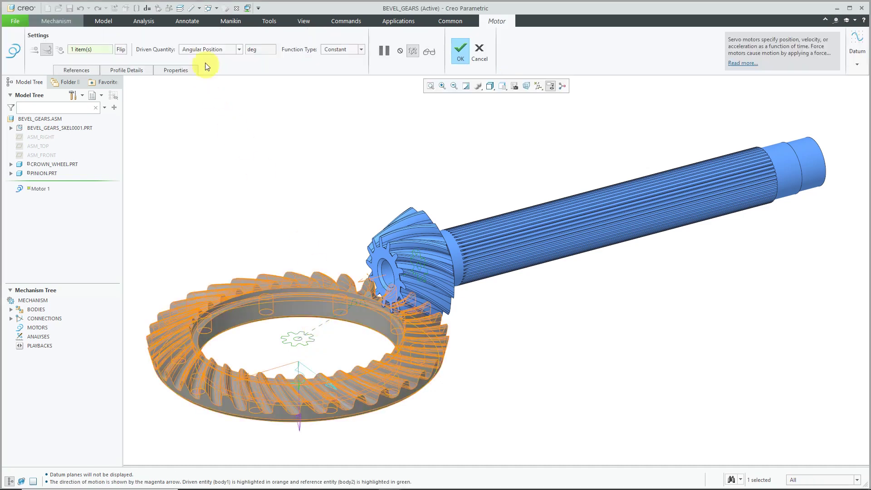
left_click(205, 49)
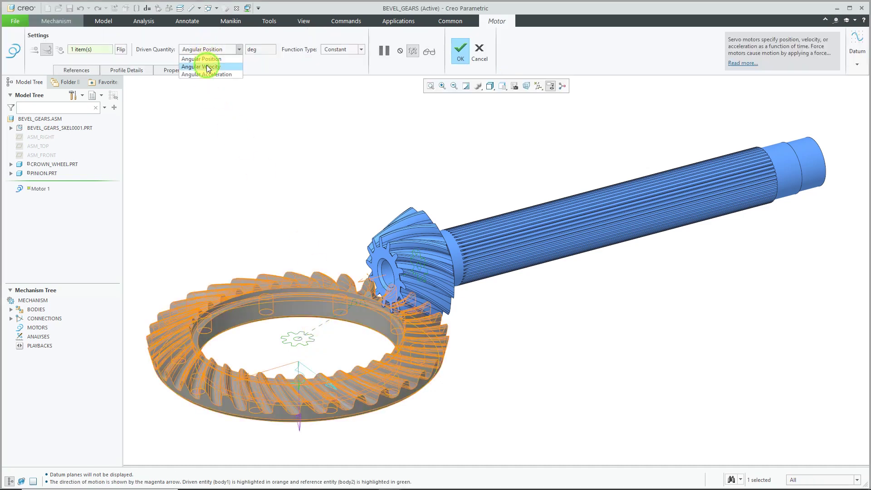
left_click(207, 64)
left_click(123, 72)
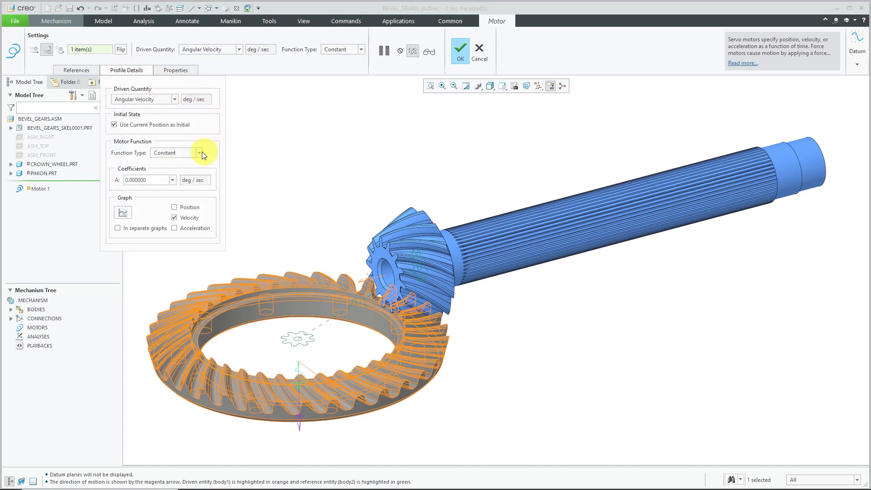
left_click(154, 178)
type("360")
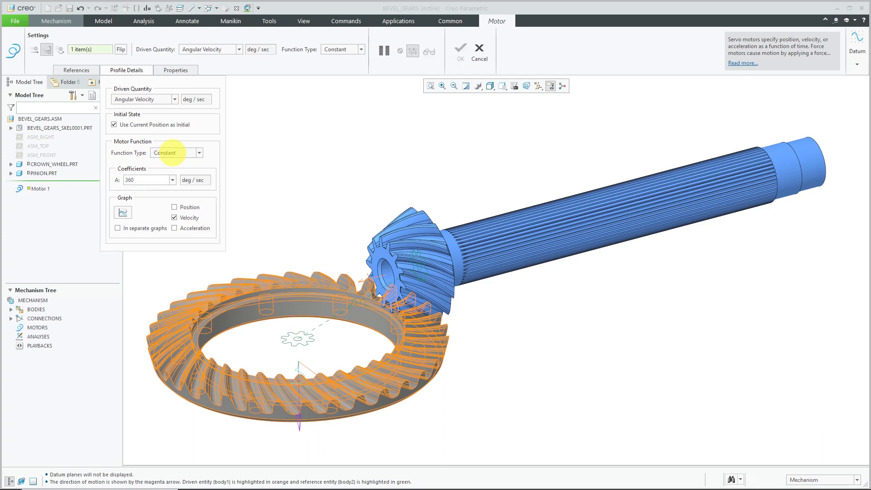
key("Return")
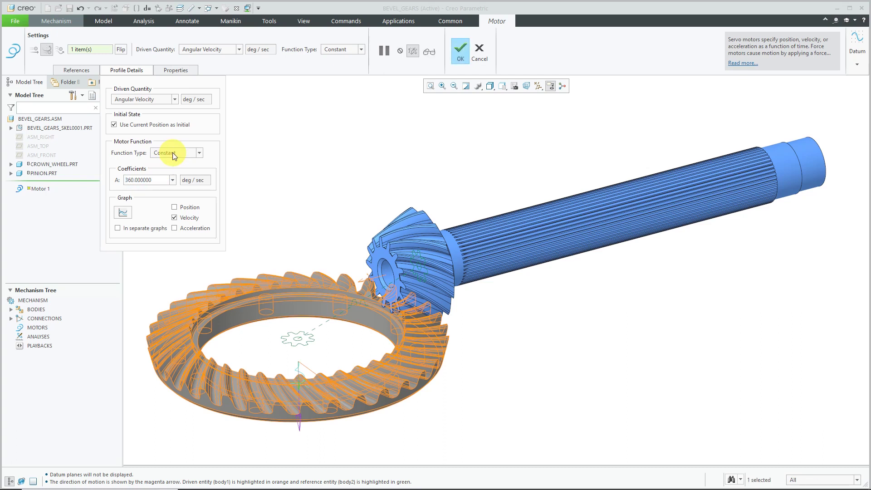
left_click(460, 51)
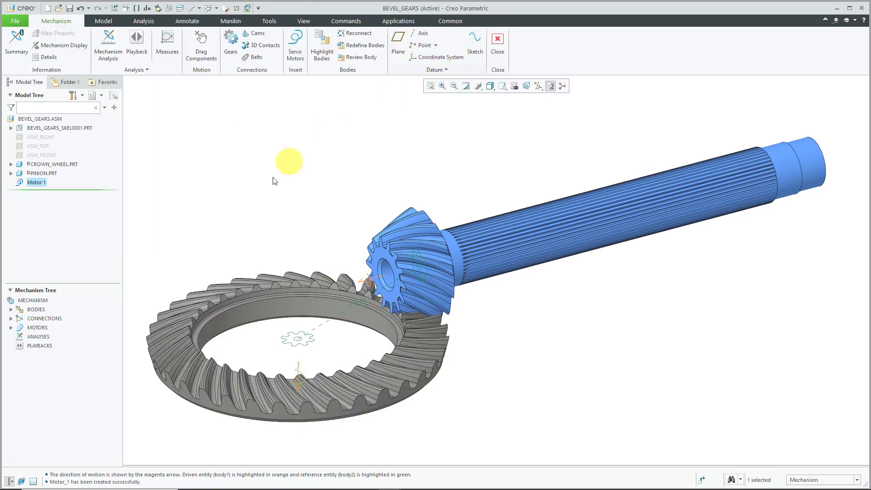
Step: Create a Kinematic analysis driven by Motor 1 and run it on the bevel gears
left_click(43, 339)
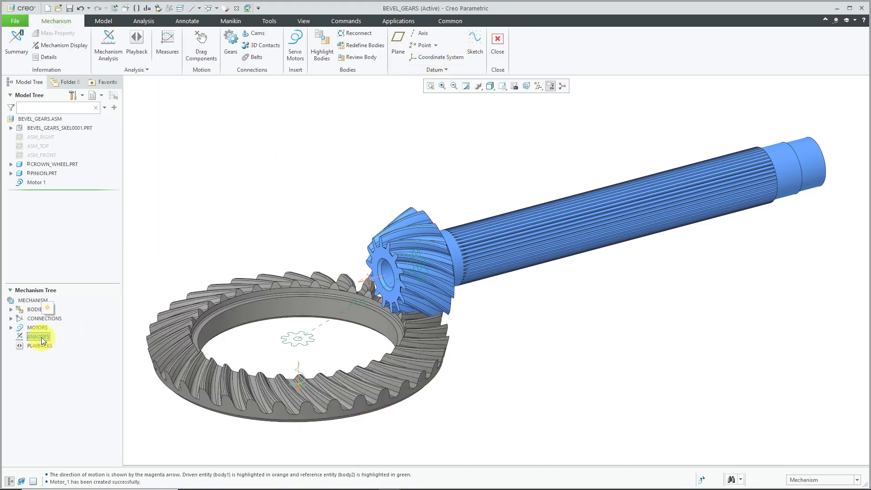
left_click(49, 311)
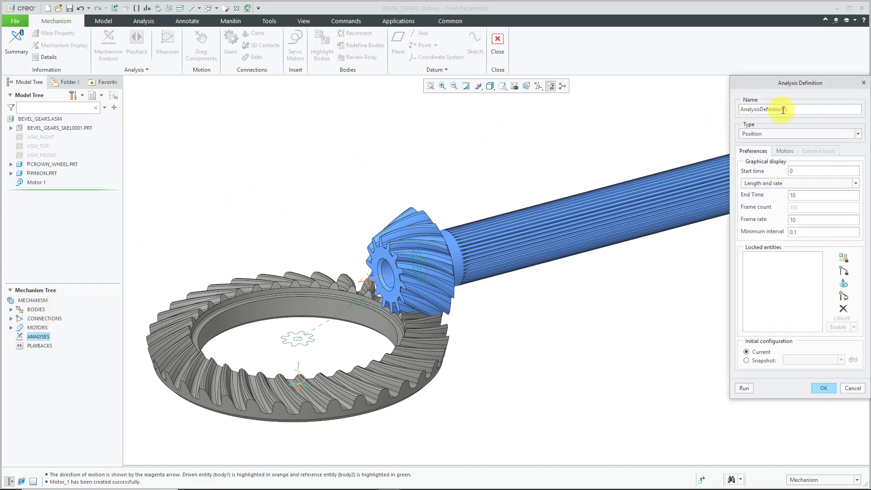
left_click(791, 133)
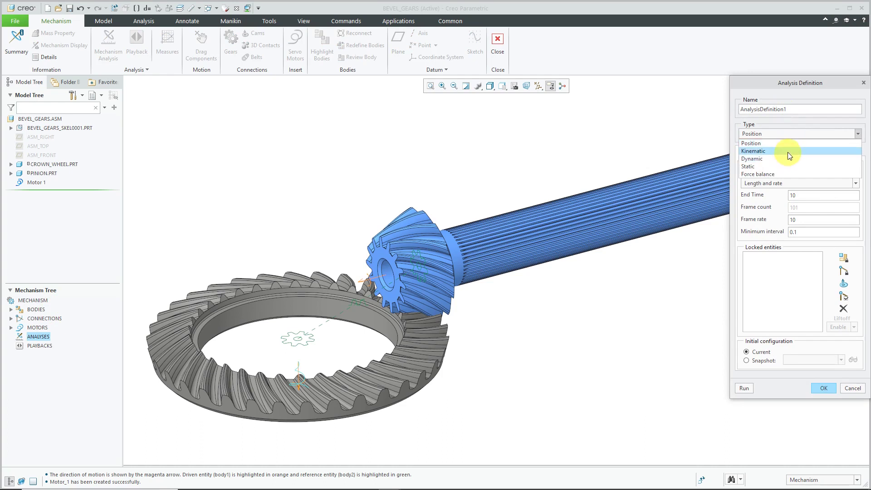
left_click(787, 151)
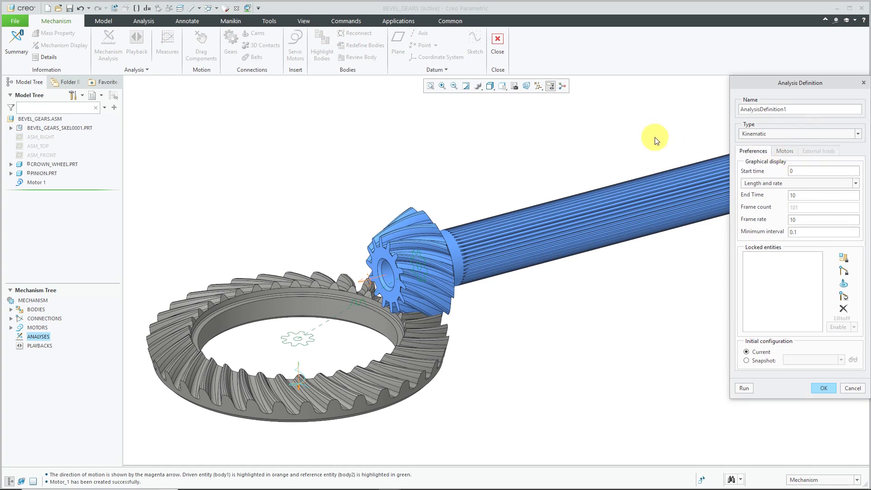
left_click(788, 154)
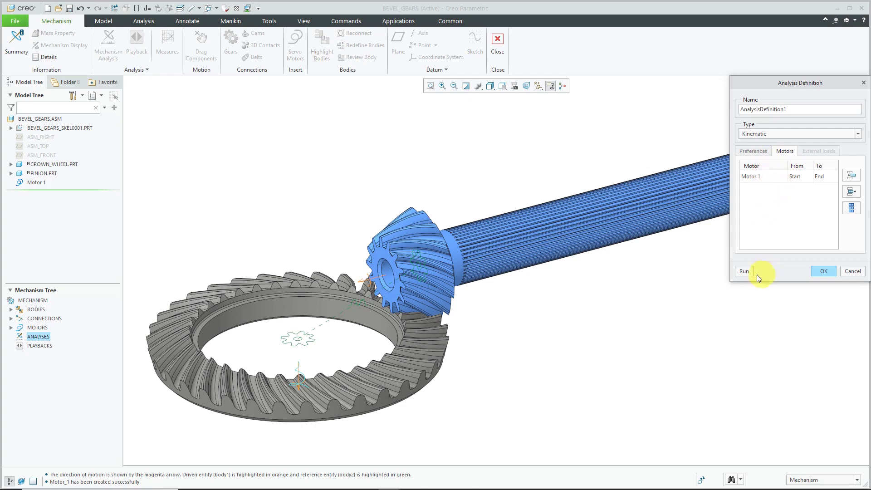
left_click(744, 271)
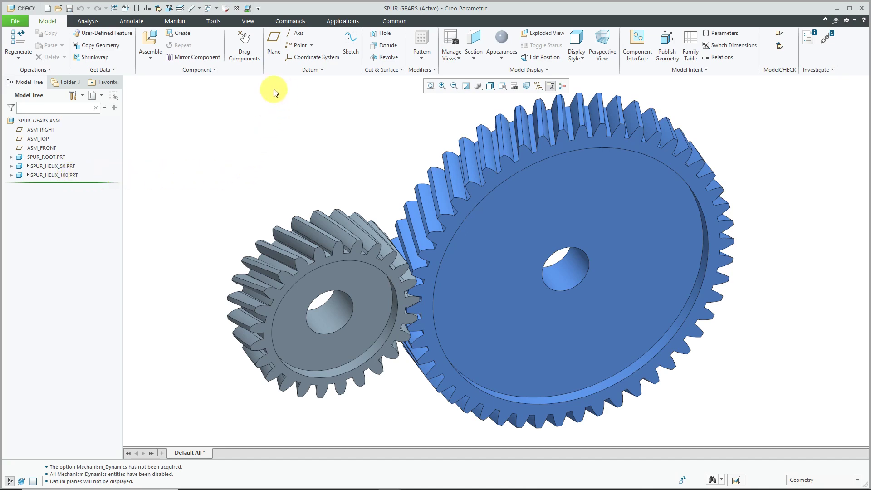
Step: Enter Mechanism and start a Spur gear pair with the small gear as gear 1, pitch diameter 100
left_click(351, 23)
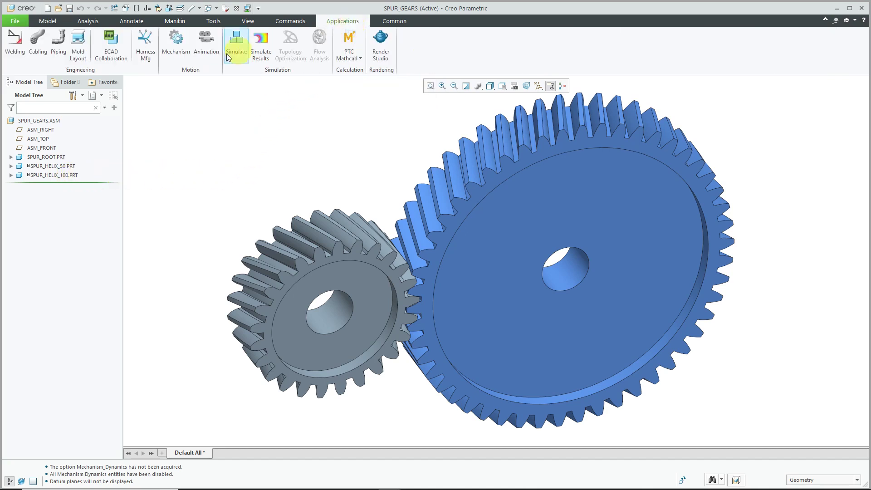
left_click(184, 53)
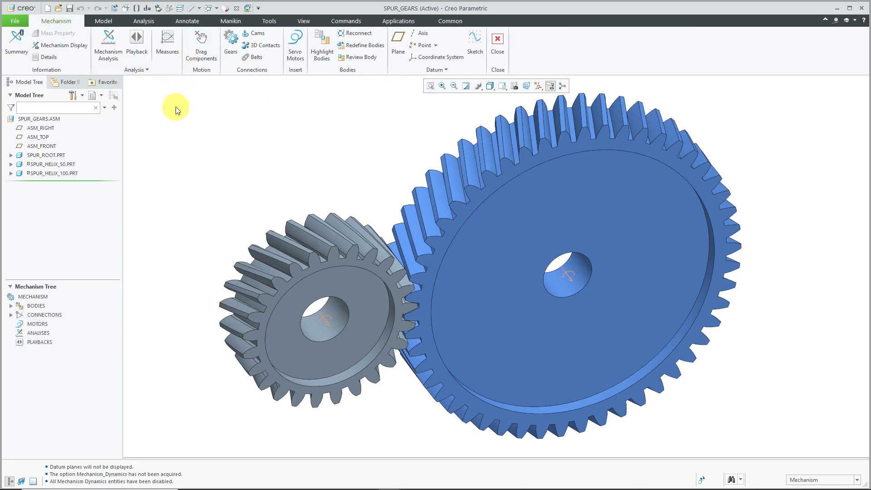
left_click(231, 46)
left_click(796, 144)
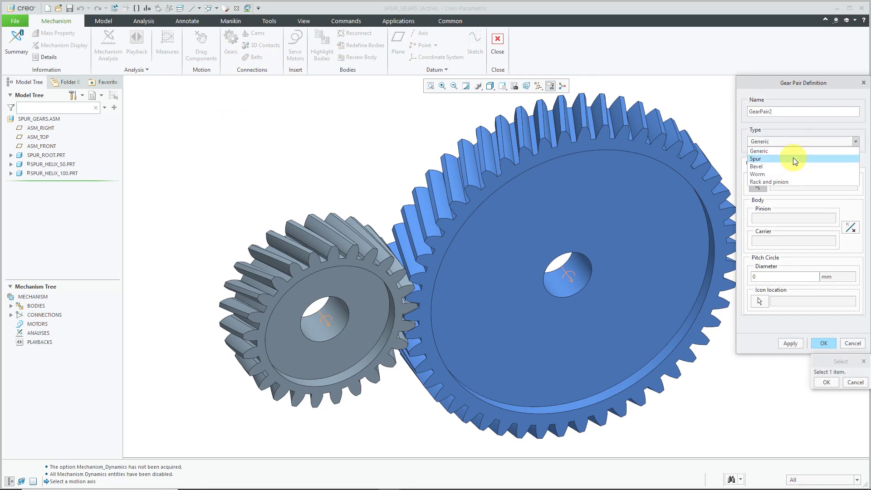
left_click(793, 158)
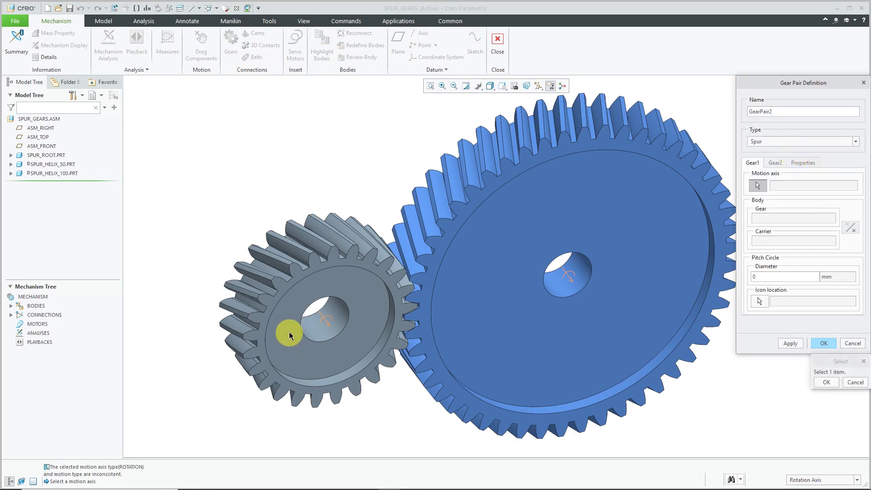
left_click(329, 321)
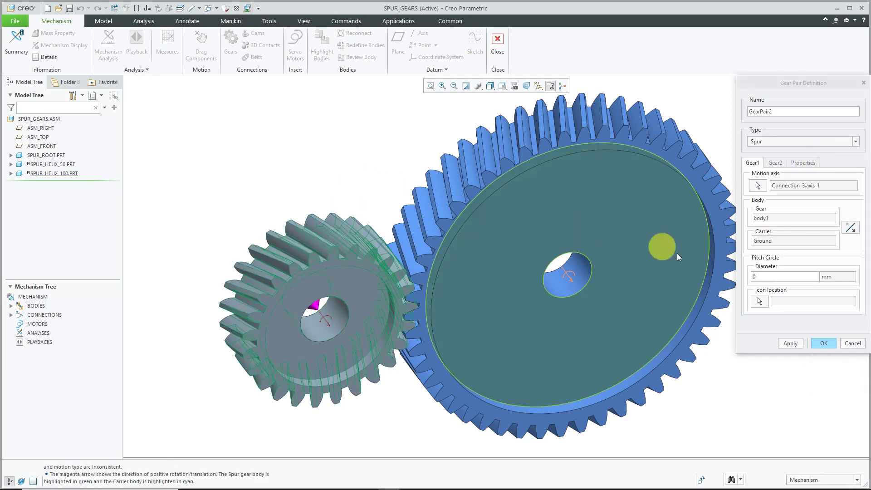
left_click(780, 277)
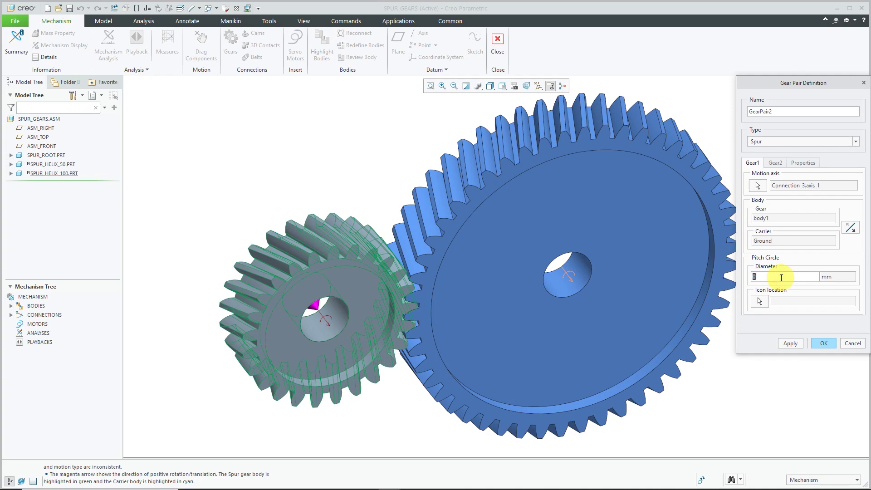
type("100")
key("Home")
Step: Pick the large gear's axis as gear 2, review the 100:200 properties, and create GearPair2
left_click(780, 164)
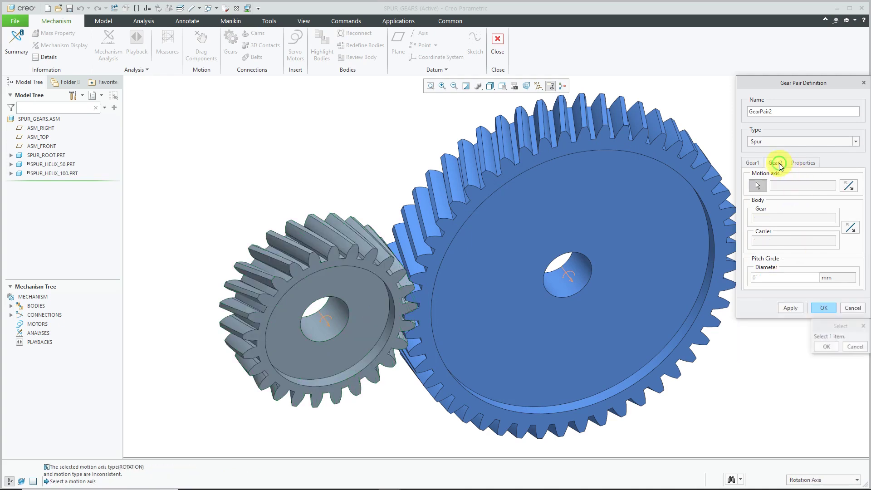
left_click(570, 278)
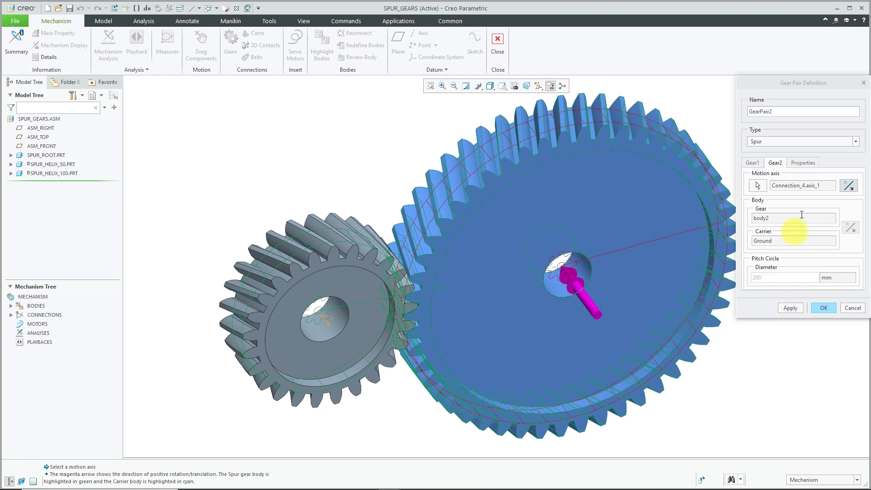
left_click(809, 163)
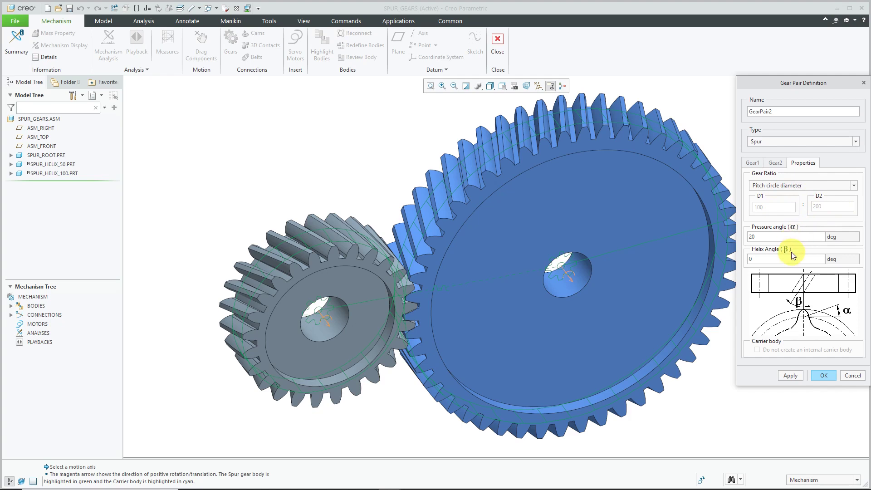
left_click(824, 375)
left_click(324, 321)
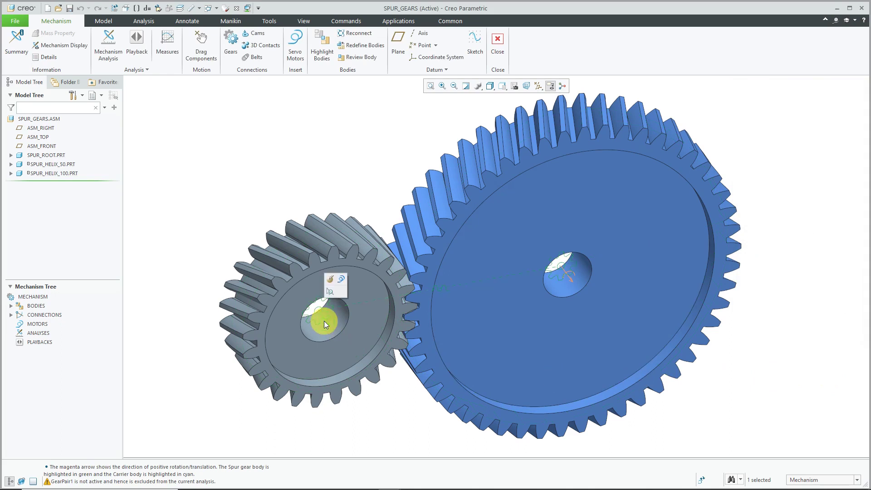
Step: Create a servo motor on the small gear's joint with angular velocity coefficient A = 360
left_click(341, 281)
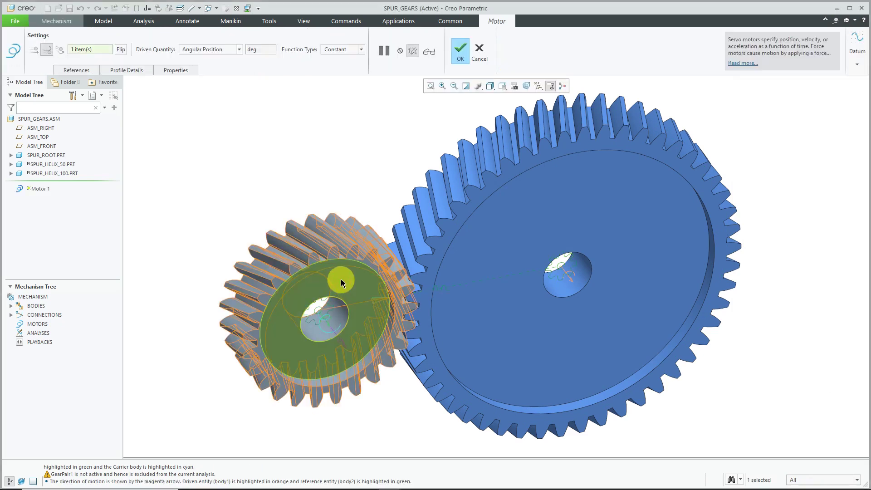
left_click(216, 50)
left_click(215, 66)
left_click(129, 72)
double_click(156, 178)
left_click(159, 177)
double_click(160, 176)
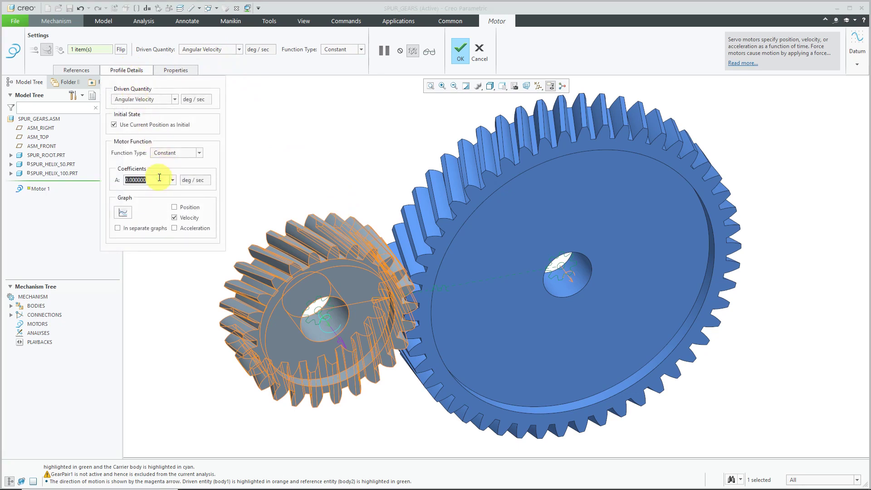
type("360")
key("Return")
left_click(462, 53)
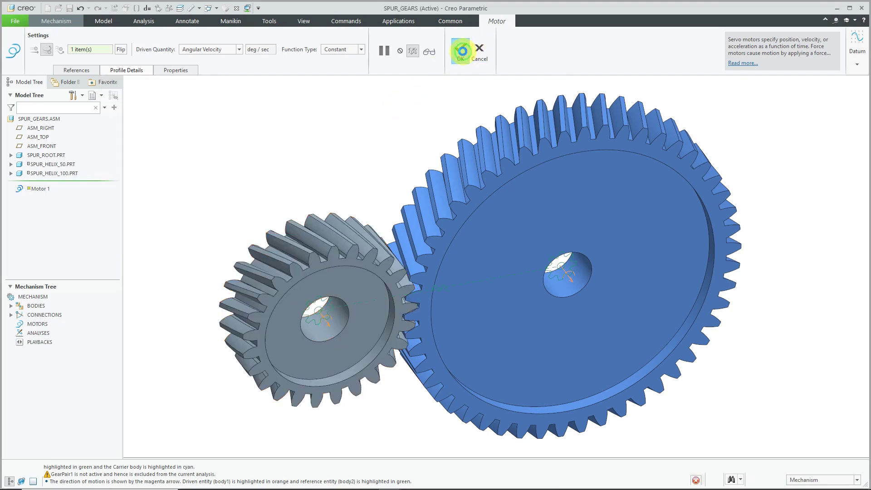
left_click(43, 334)
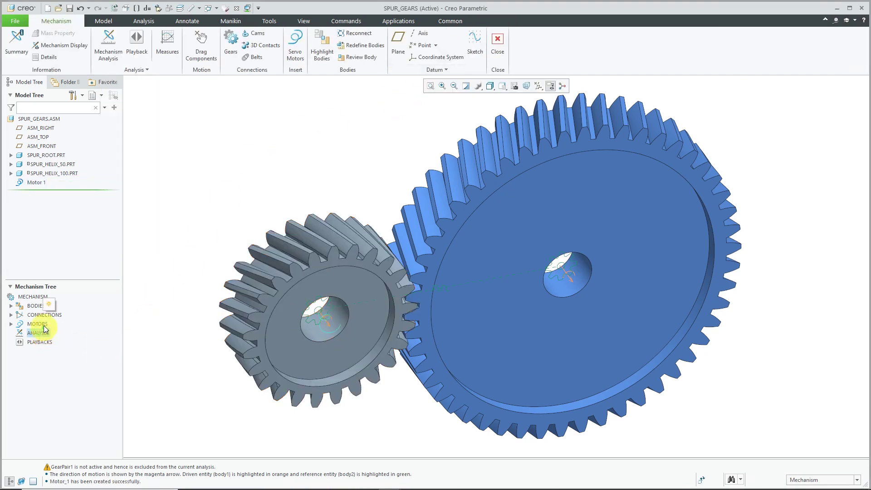
left_click(52, 307)
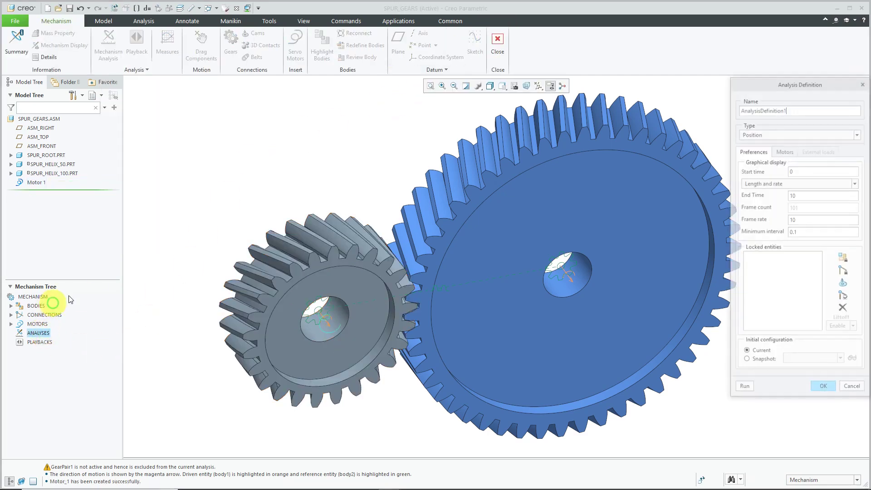
Step: Set the new analysis to Kinematic with Motor 1, run it, and save AnalysisDefinition1
left_click(762, 133)
left_click(759, 149)
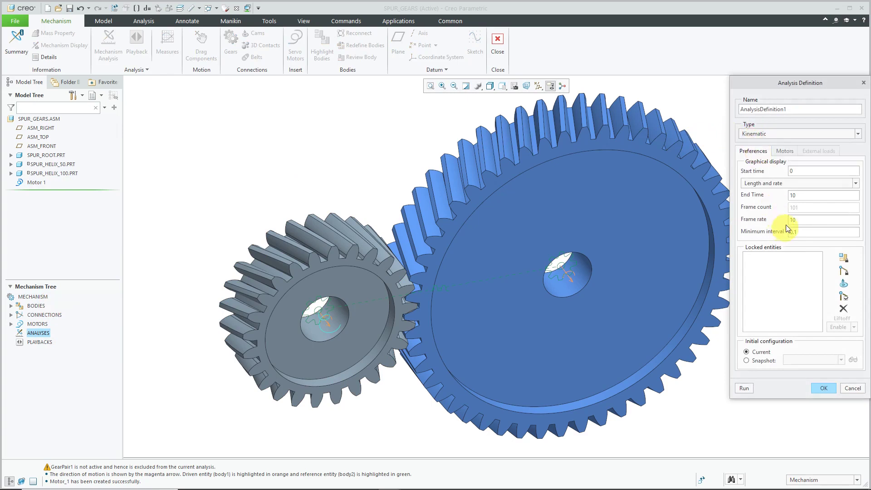
left_click(783, 152)
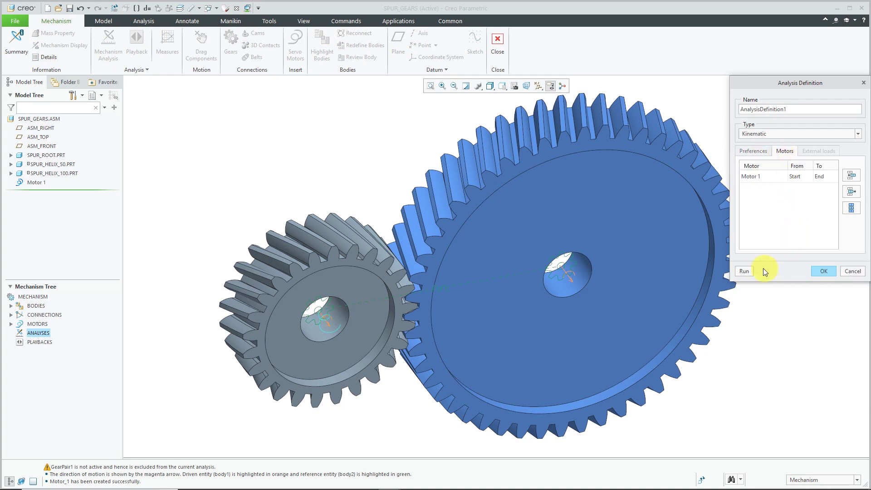
left_click(744, 272)
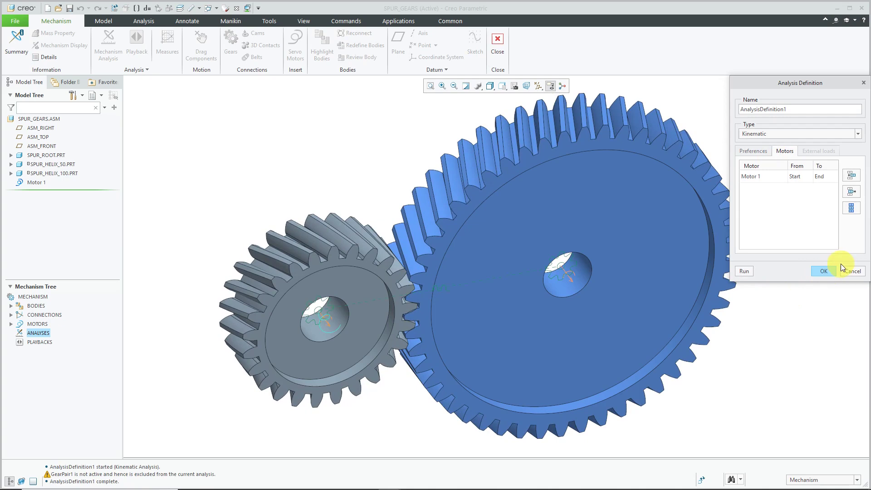
left_click(828, 272)
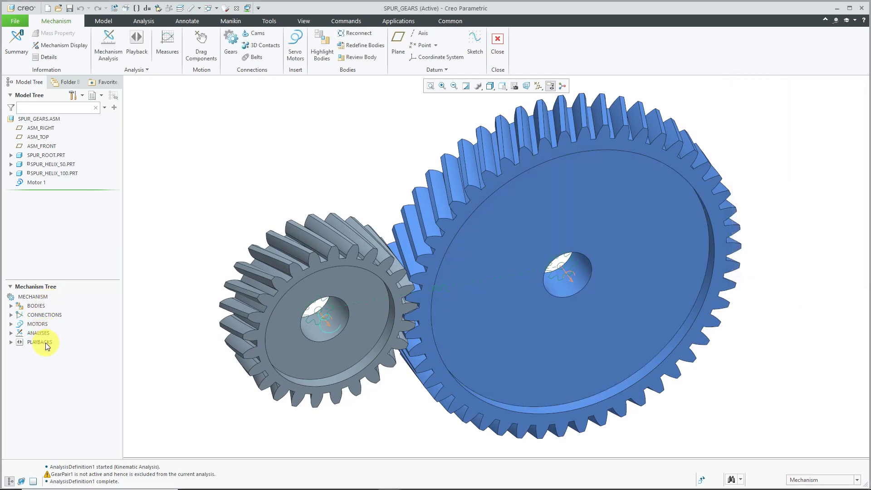
Step: Play back the AnalysisDefinition1 gear rotation animation from Playbacks
left_click(17, 342)
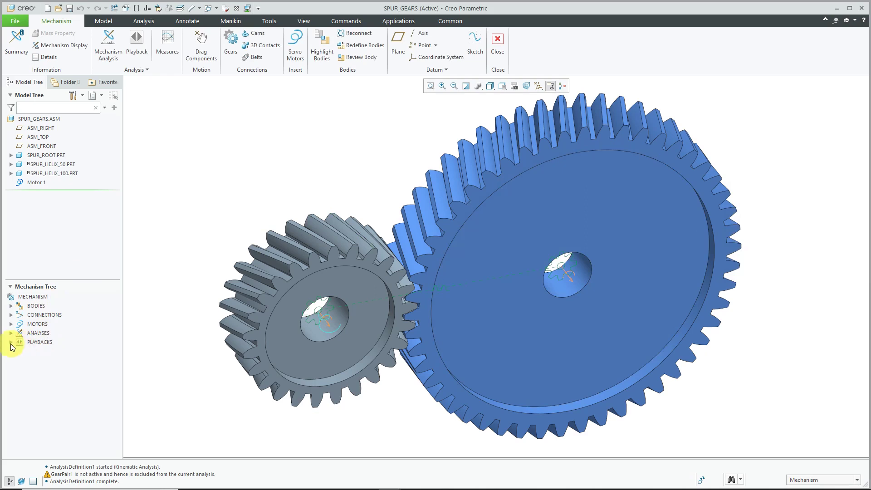
left_click(66, 353)
left_click(71, 322)
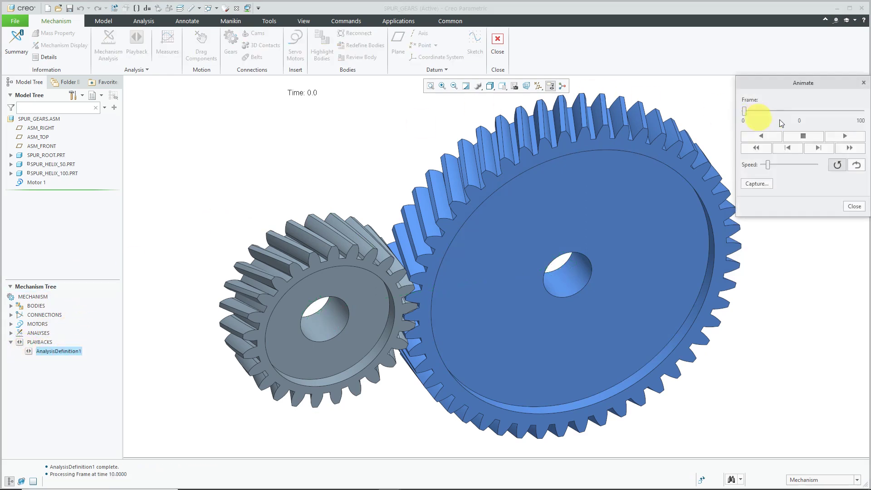
left_click(837, 136)
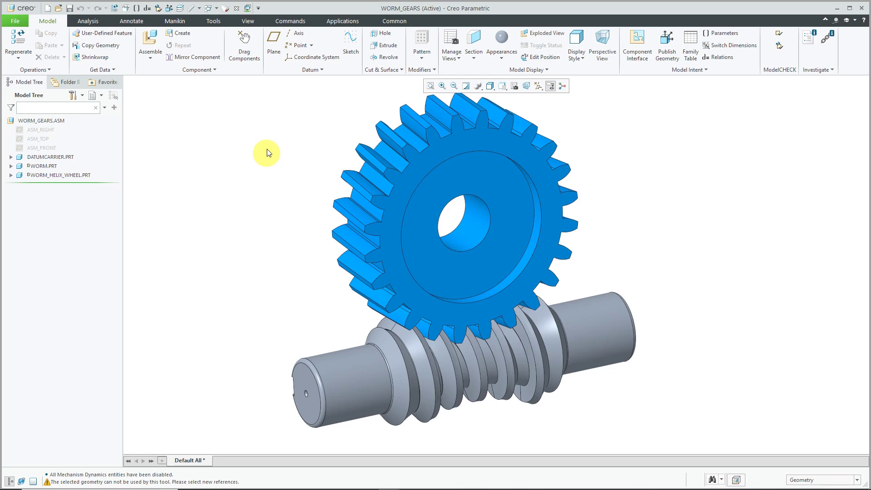
Step: In Mechanism mode, start GearPair2 as a Worm type on the worm shaft's axis, pitch diameter 36
left_click(344, 21)
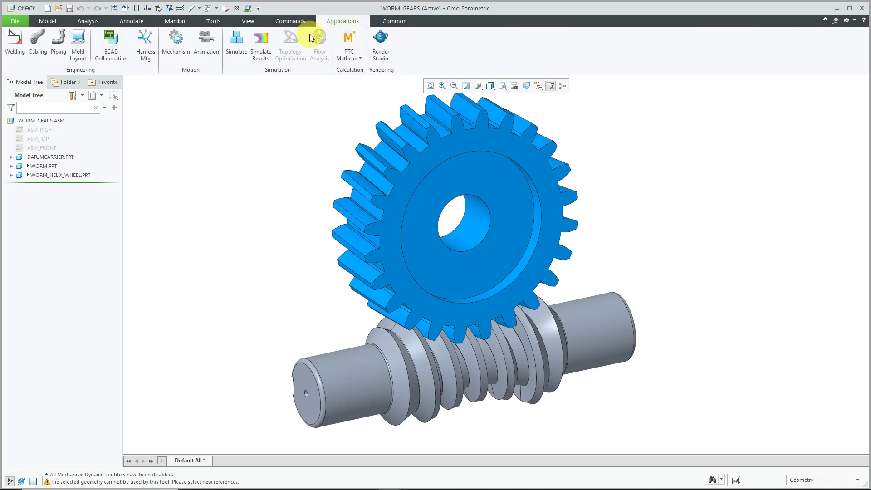
left_click(173, 50)
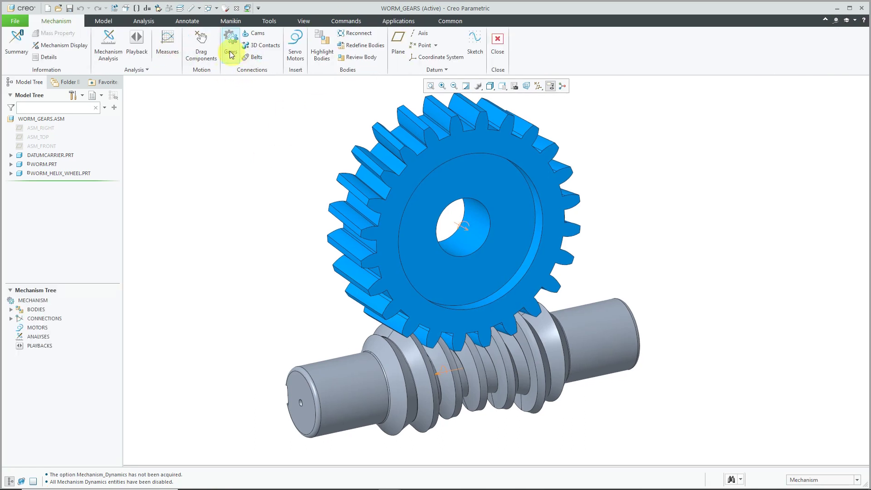
left_click(231, 50)
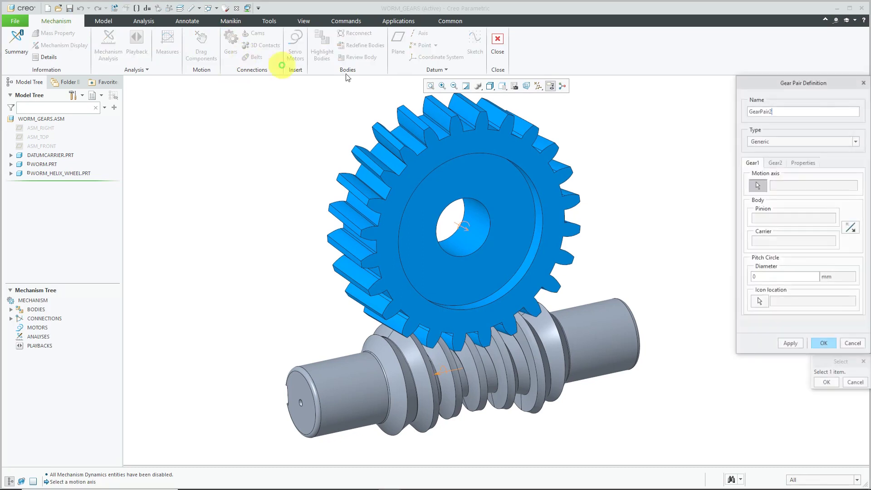
left_click(785, 142)
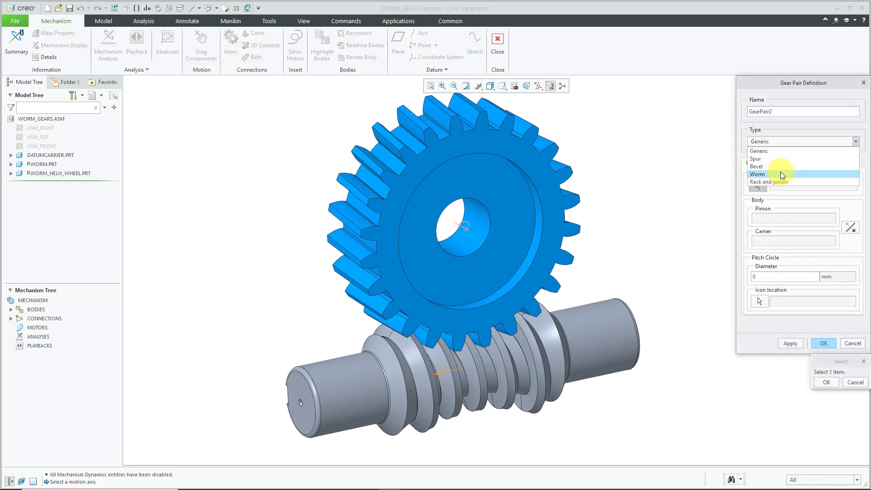
left_click(780, 174)
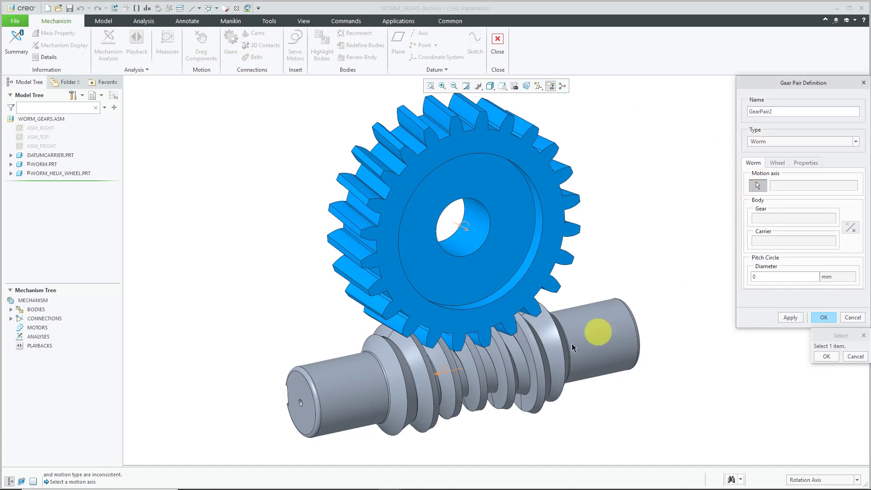
left_click(458, 371)
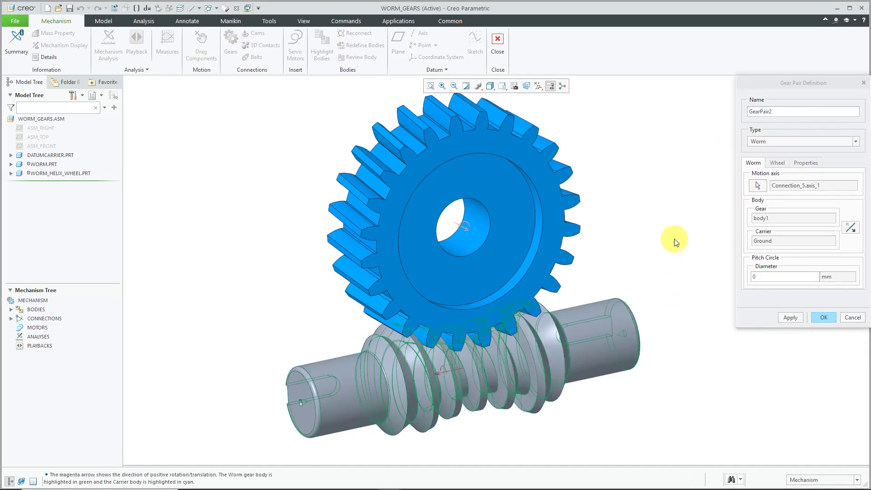
left_click(782, 275)
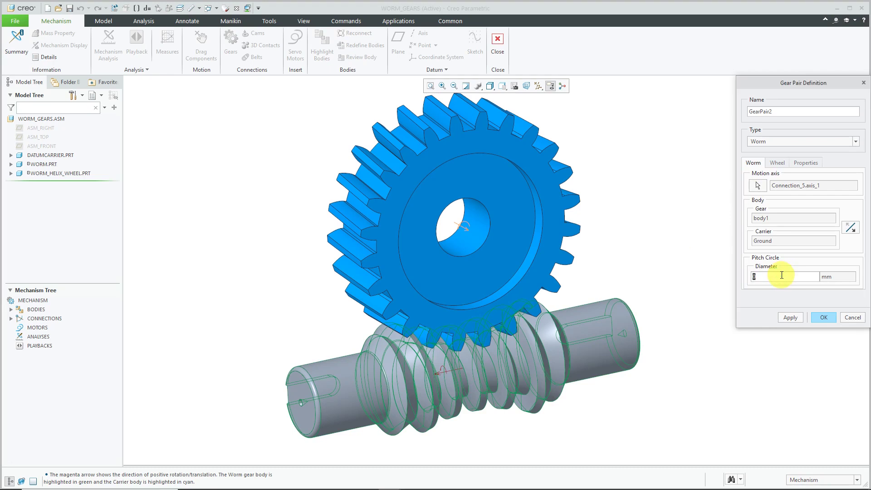
type("36")
left_click(785, 166)
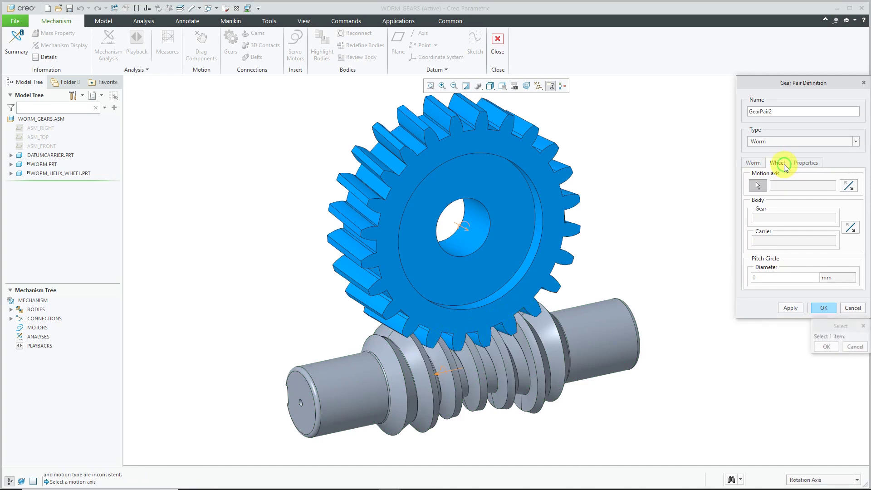
Step: Assign the wheel's rotation axis and create GearPair2, with 20° pressure and 45° screw angles
left_click(463, 227)
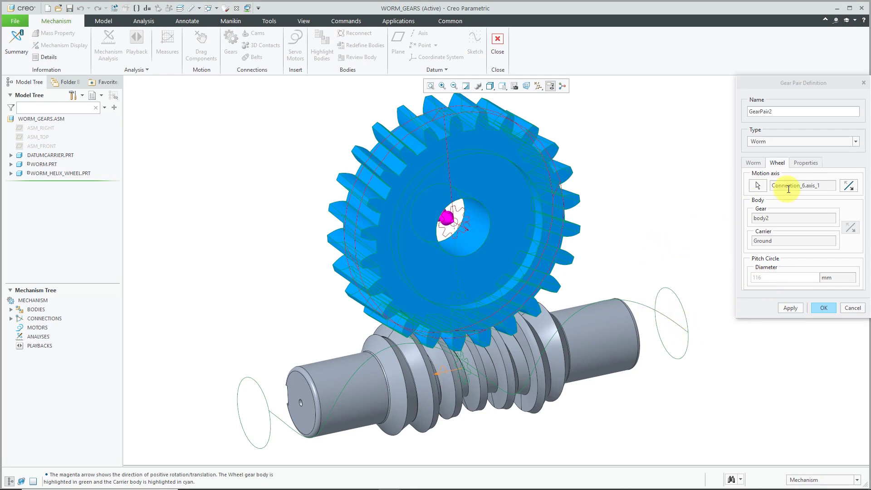
left_click(808, 163)
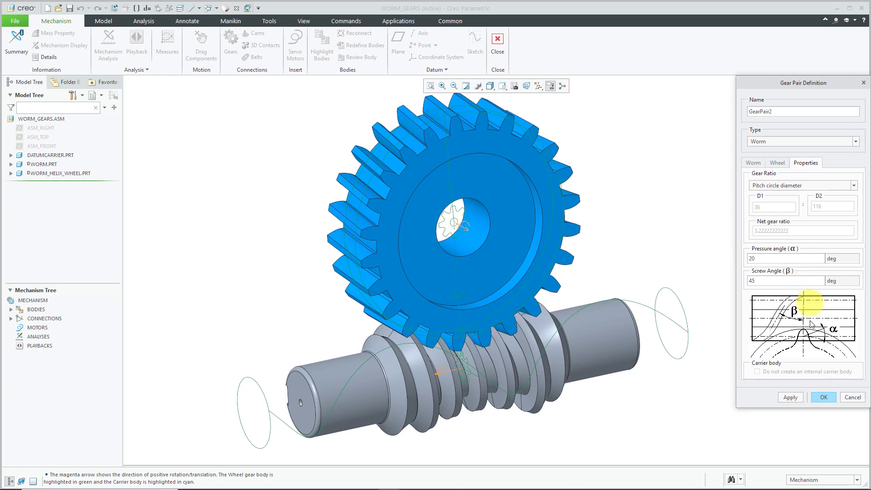
left_click(825, 398)
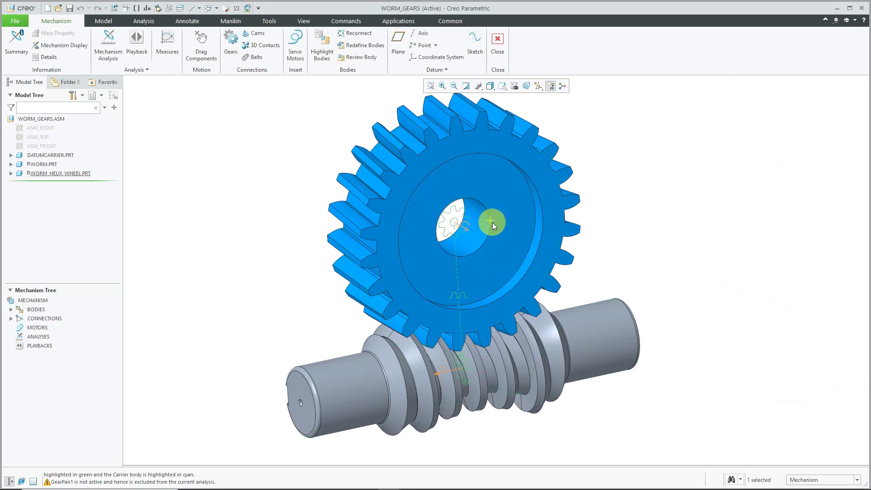
Step: Add Motor_1 on the worm gear pair, driving Angular Velocity at a constant 360 deg/sec
left_click(455, 374)
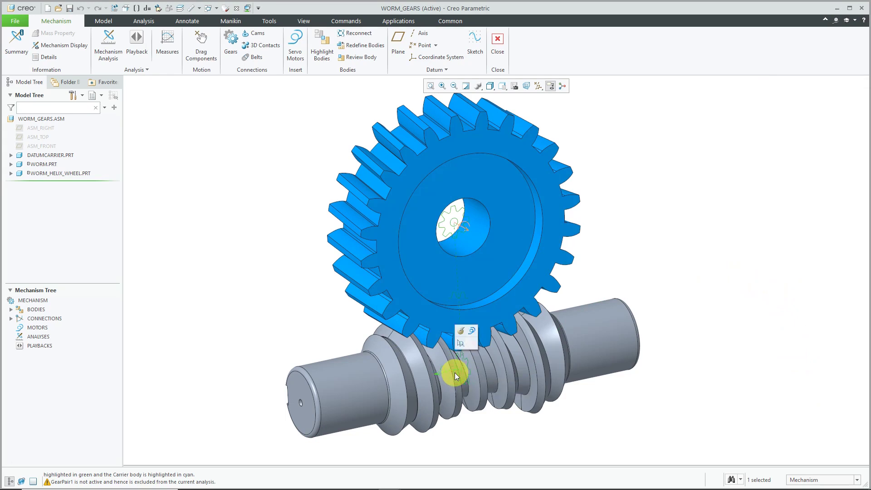
left_click(473, 334)
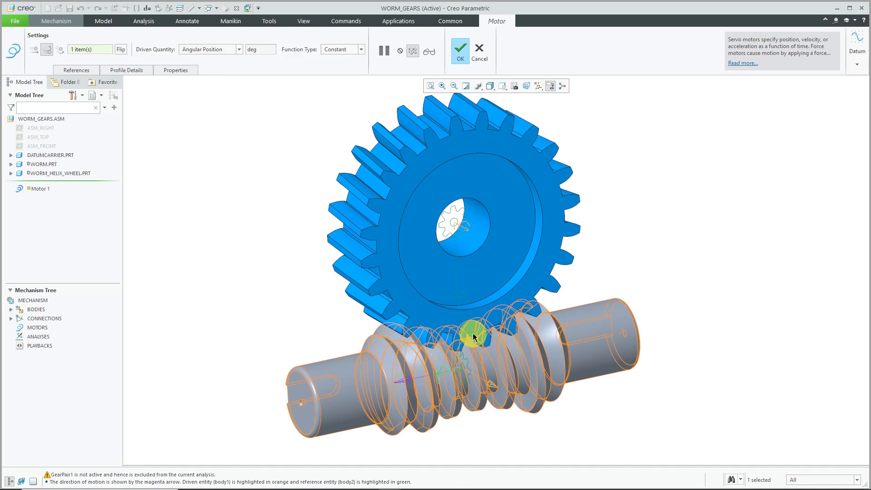
left_click(213, 50)
left_click(212, 68)
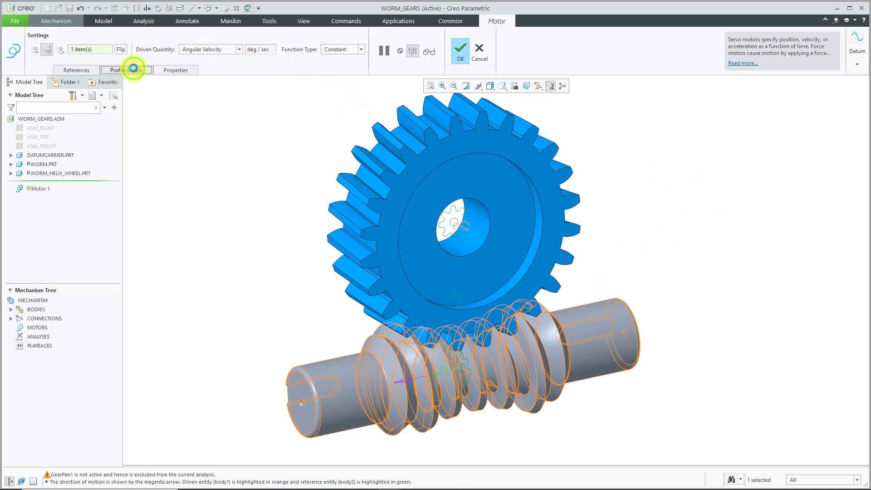
left_click(132, 70)
double_click(146, 181)
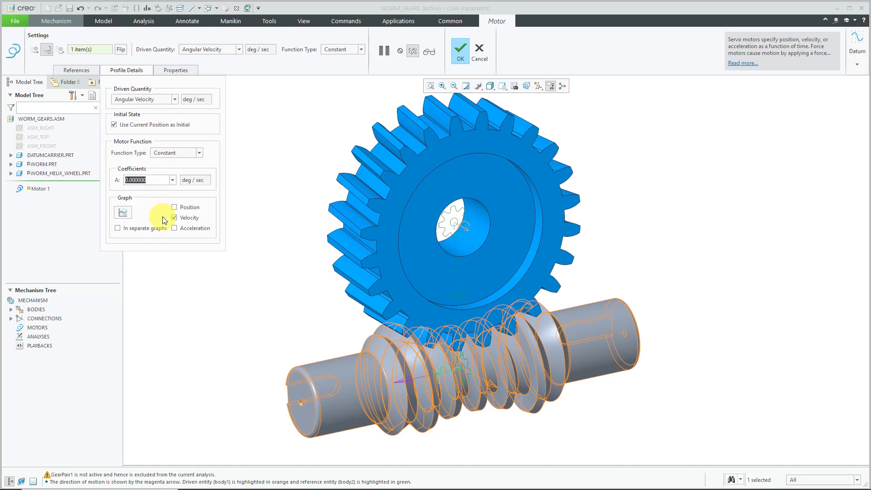
type("360")
key("Return")
left_click(459, 52)
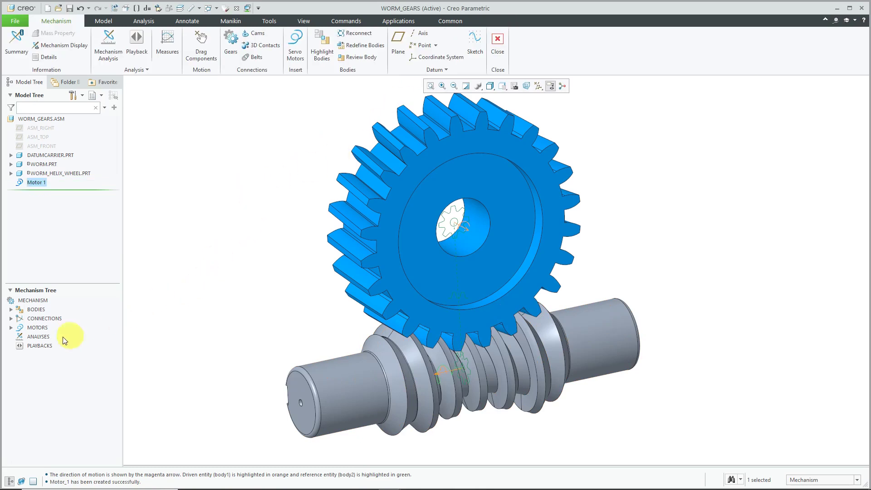
left_click(43, 337)
Step: Create AnalysisDefinition2 as a 10-second Kinematic analysis driven by Motor 1 and run it
left_click(49, 312)
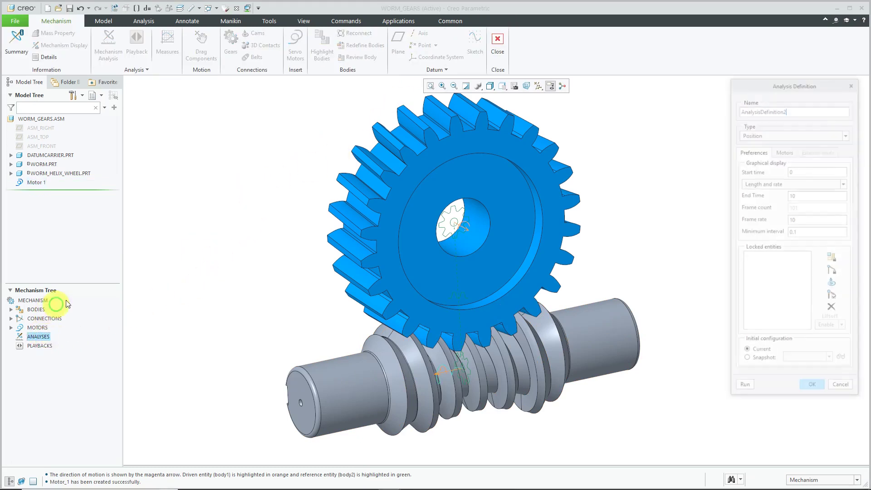
left_click(834, 134)
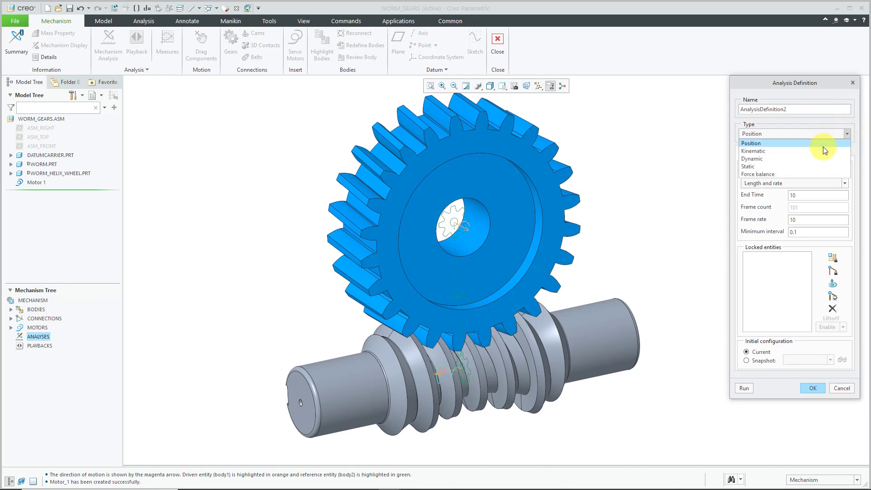
left_click(823, 150)
left_click(794, 151)
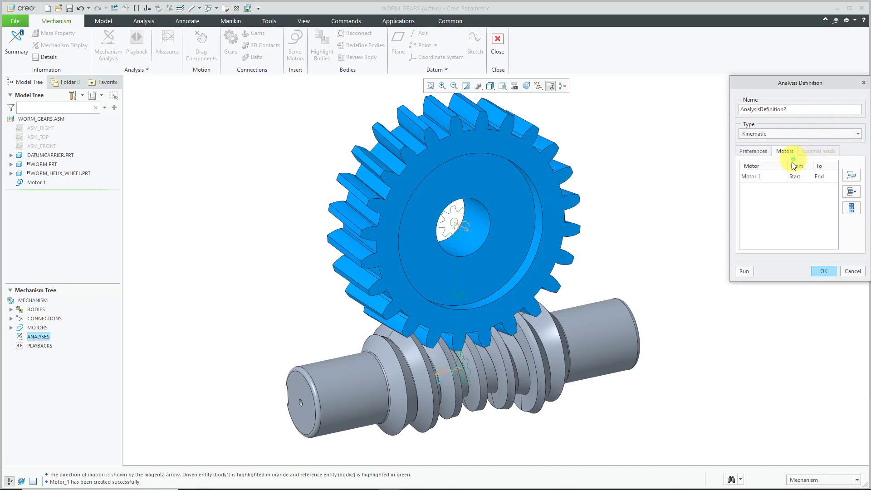
left_click(760, 150)
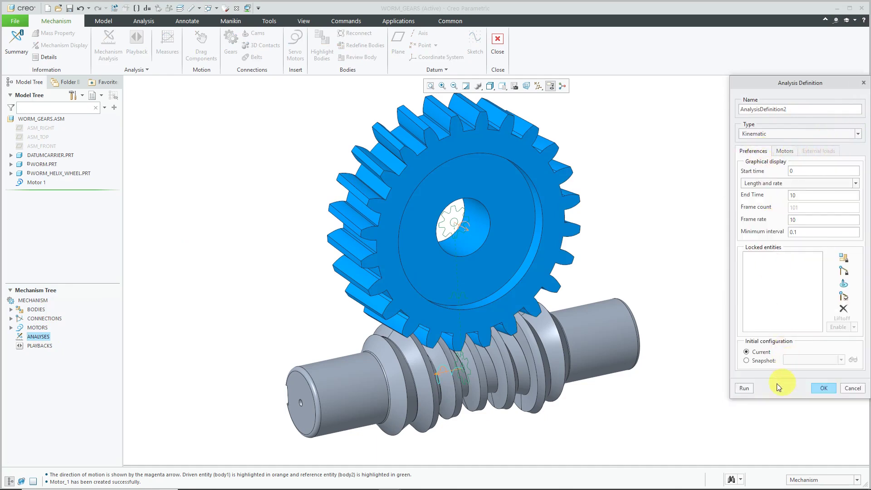
left_click(744, 388)
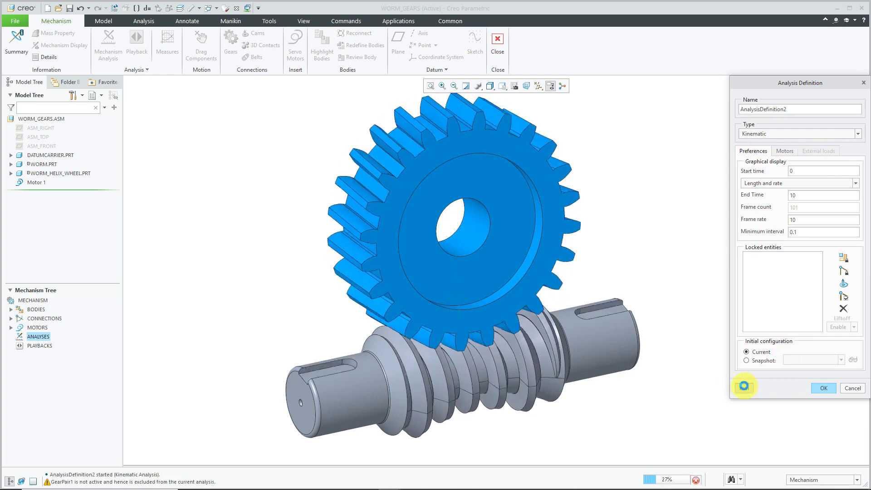